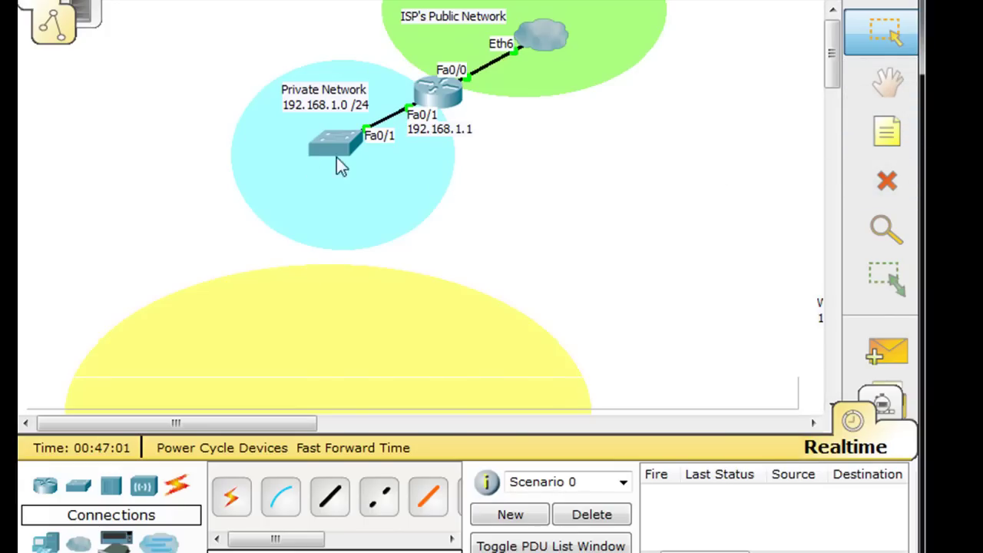
Step: Add two Generic PCs from End Devices to the private network
{"action": "mouse_move", "coordinate": [334, 142]}
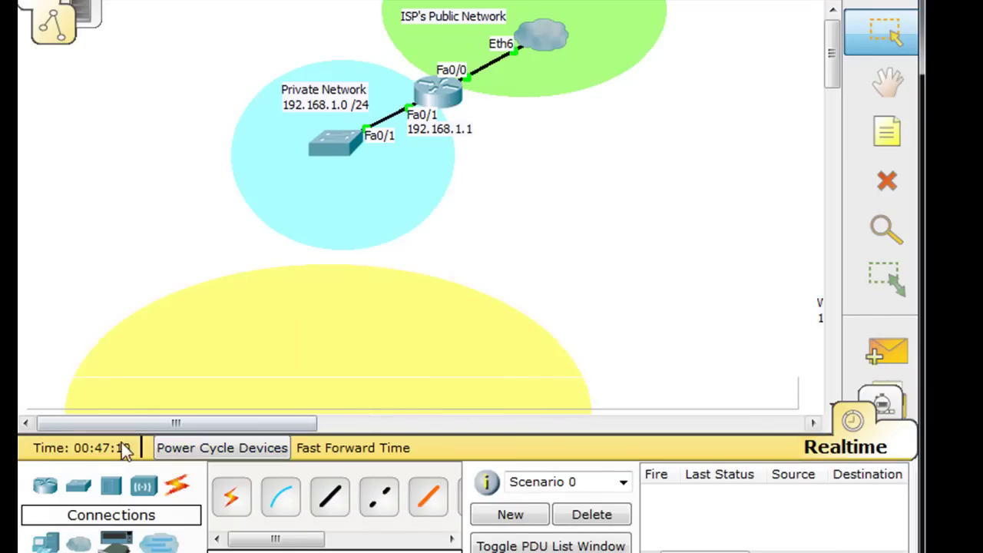
{"action": "left_click", "coordinate": [46, 543]}
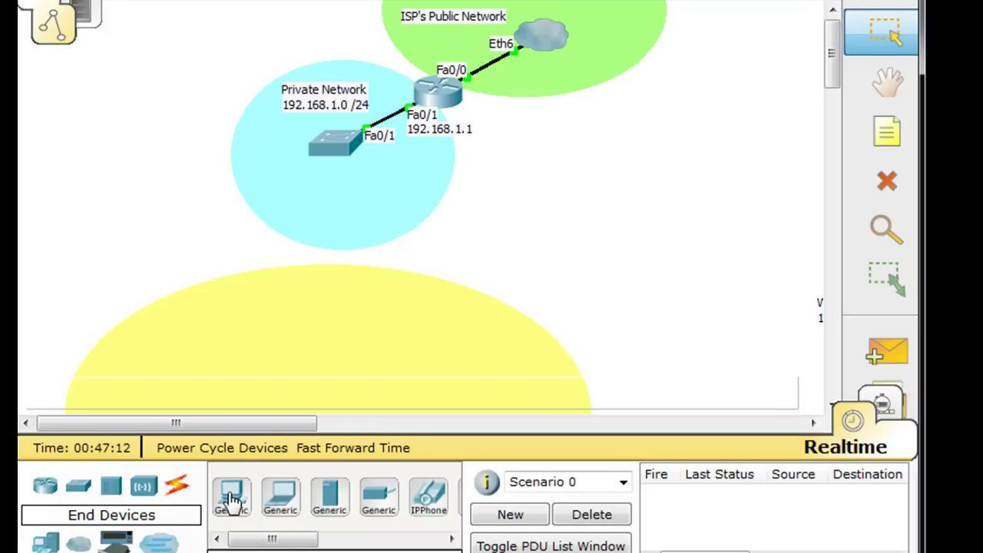
{"action": "left_click_drag", "start_coordinate": [235, 112], "coordinate": [241, 99]}
{"action": "left_click_drag", "start_coordinate": [232, 496], "coordinate": [205, 262]}
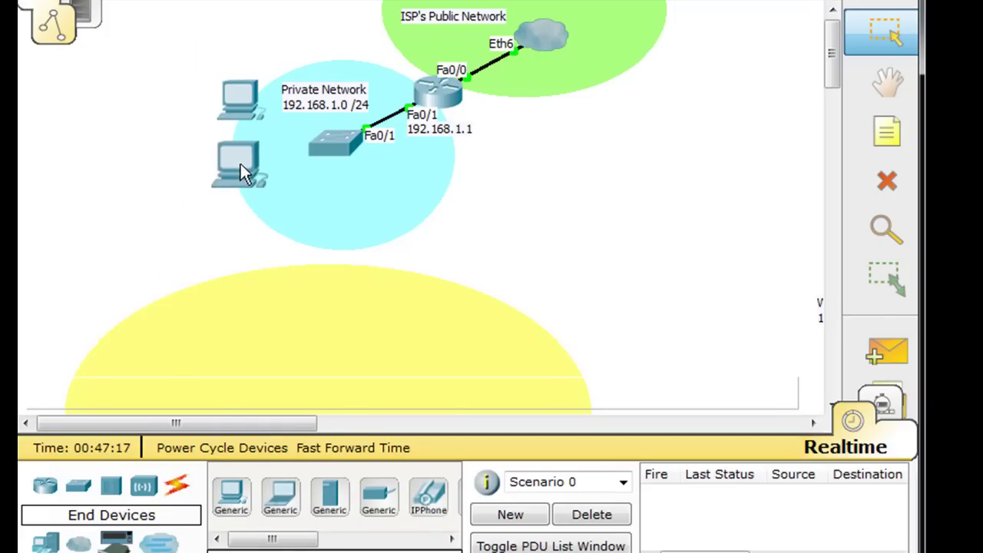
{"action": "left_click_drag", "start_coordinate": [241, 164], "coordinate": [190, 215]}
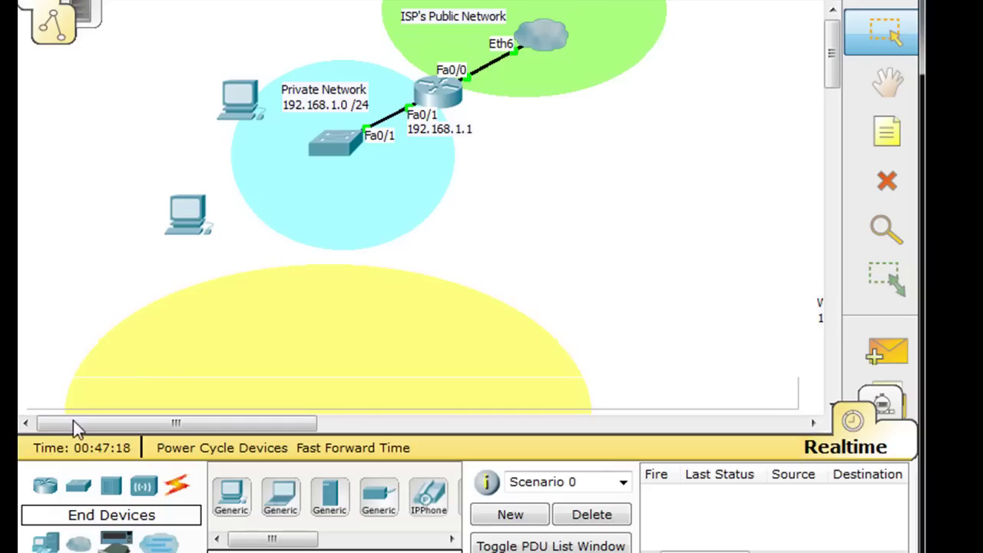
Step: Cable the upper PC's FastEthernet port to switch port Fa0/10 with a copper straight-through cable
{"action": "left_click", "coordinate": [176, 485]}
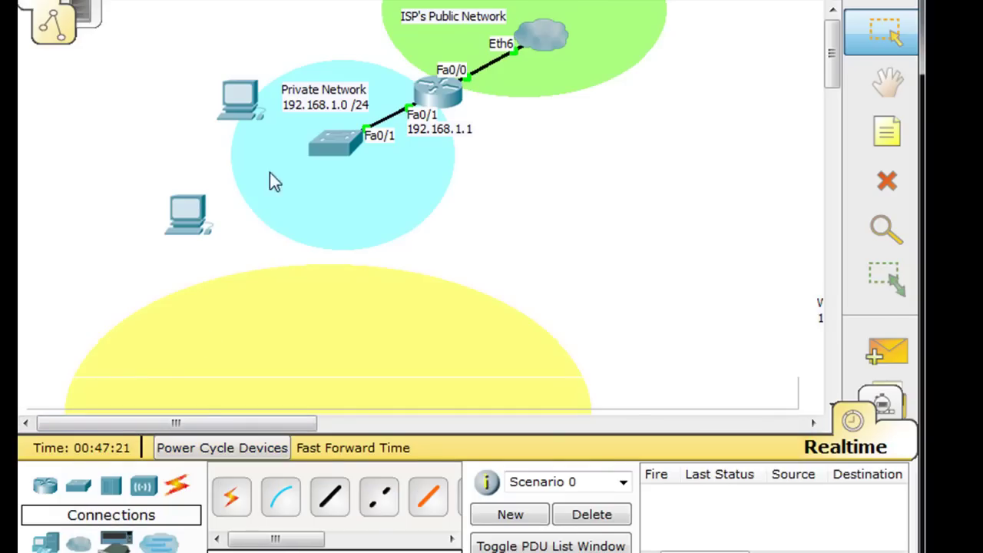
{"action": "left_click", "coordinate": [329, 497]}
{"action": "left_click", "coordinate": [239, 100]}
{"action": "left_click", "coordinate": [253, 126]}
{"action": "left_click", "coordinate": [330, 141]}
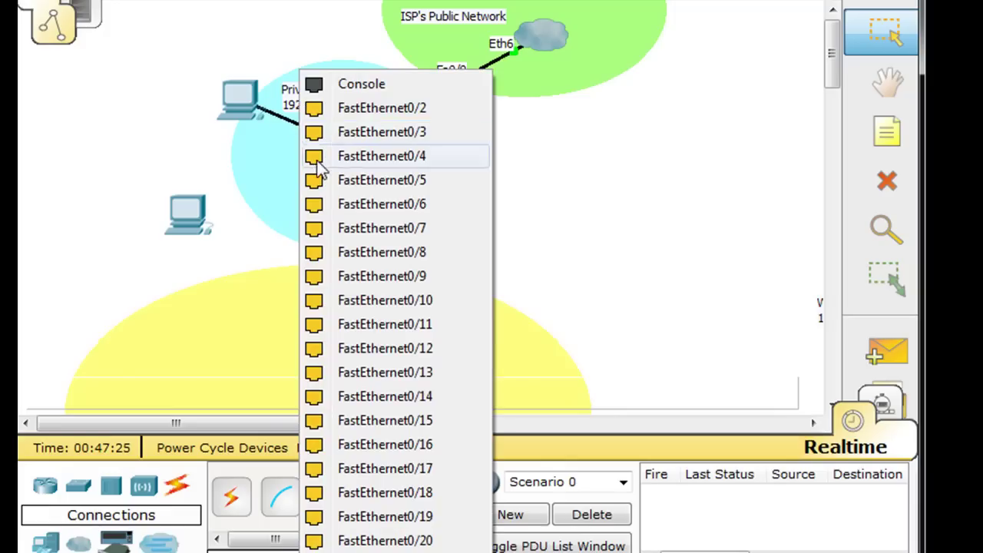
{"action": "left_click", "coordinate": [332, 301]}
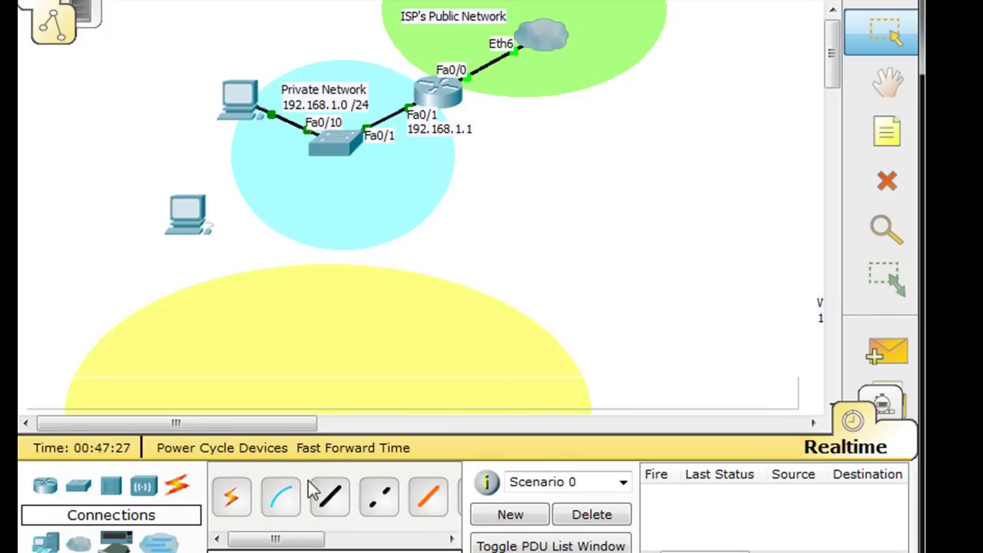
Step: Cable the lower PC to switch port Fa0/11, then arrange both PCs beside the switch
{"action": "left_click", "coordinate": [329, 498]}
{"action": "left_click", "coordinate": [188, 213]}
{"action": "left_click", "coordinate": [194, 232]}
{"action": "left_click", "coordinate": [318, 145]}
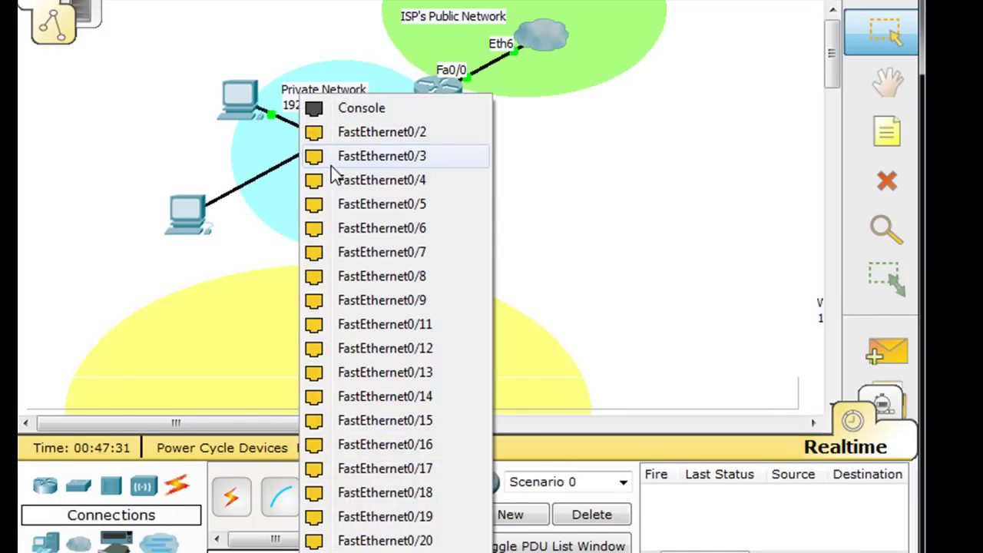
{"action": "left_click", "coordinate": [349, 325]}
{"action": "left_click_drag", "start_coordinate": [196, 215], "coordinate": [244, 157]}
{"action": "left_click_drag", "start_coordinate": [237, 101], "coordinate": [238, 103]}
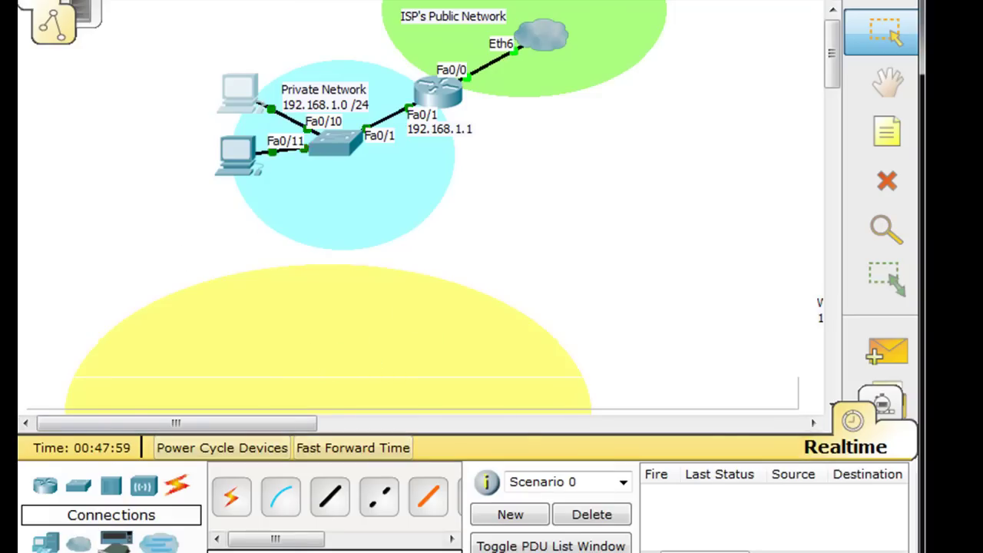
Step: Place a Linksys wireless router above the yellow area
{"action": "left_click", "coordinate": [143, 485]}
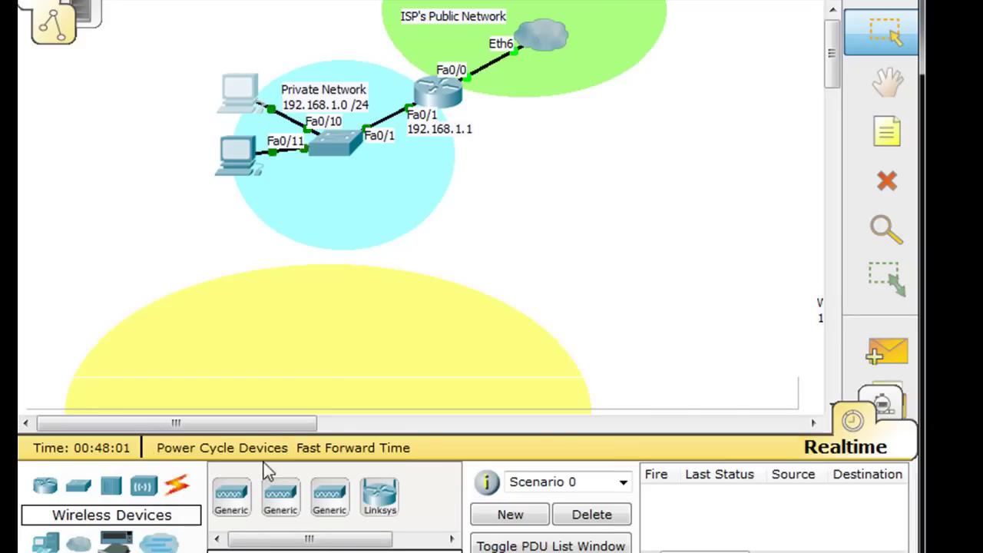
{"action": "left_click_drag", "start_coordinate": [379, 499], "coordinate": [324, 257]}
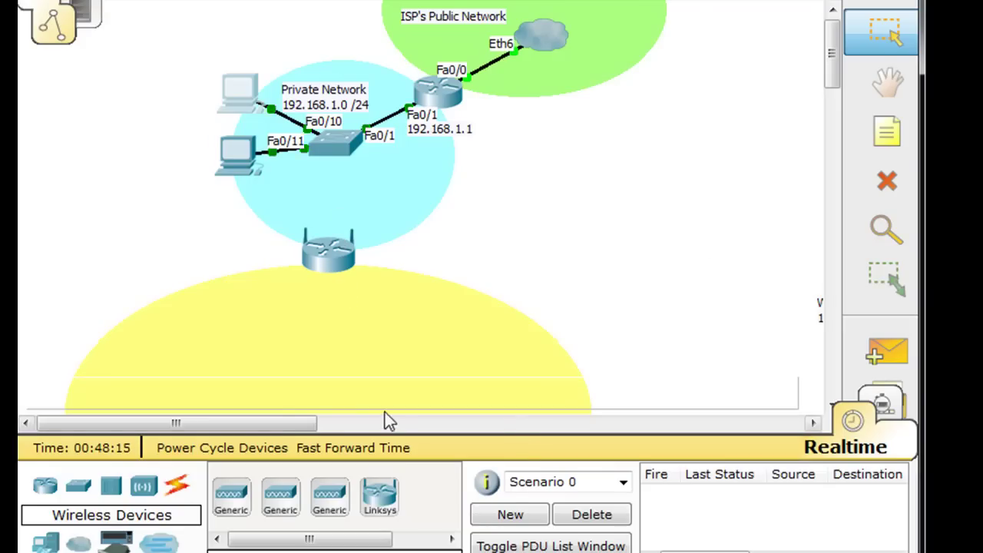
{"action": "left_click_drag", "start_coordinate": [277, 420], "coordinate": [295, 425]}
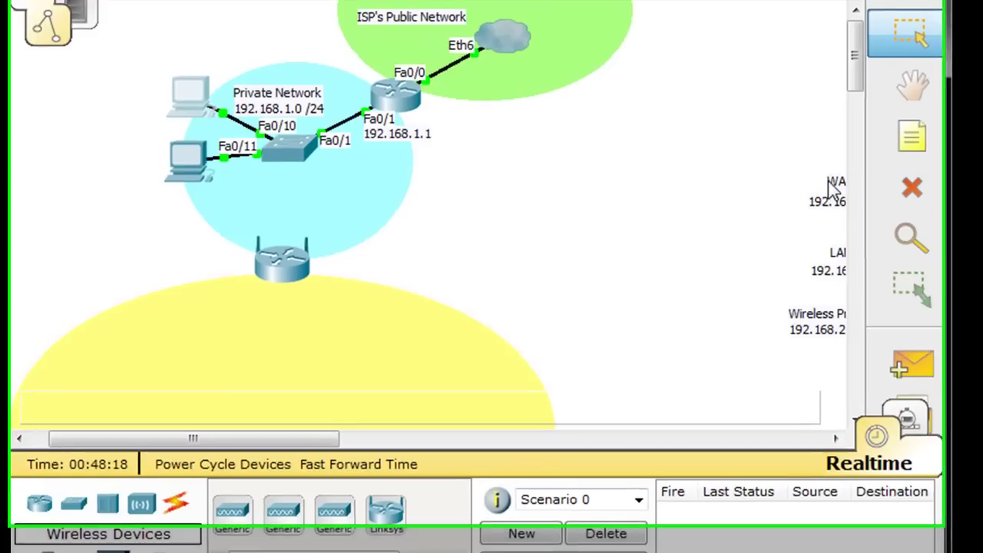
Step: Put the WAN note on the router and center the LAN note below it
{"action": "left_click_drag", "start_coordinate": [833, 188], "coordinate": [307, 257]}
{"action": "left_click", "coordinate": [874, 270]}
{"action": "left_click_drag", "start_coordinate": [876, 274], "coordinate": [281, 329]}
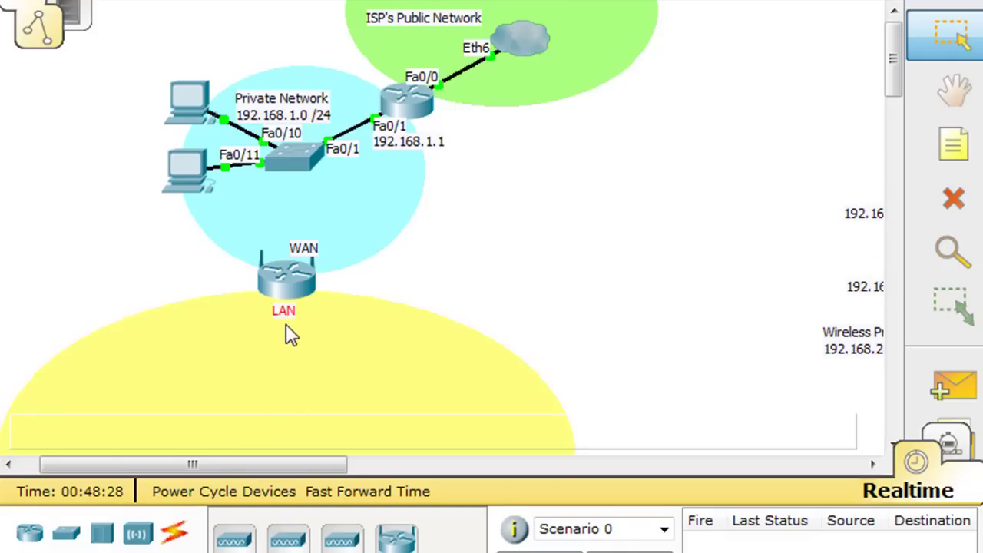
{"action": "left_click_drag", "start_coordinate": [294, 322], "coordinate": [314, 323]}
{"action": "mouse_move", "coordinate": [290, 268]}
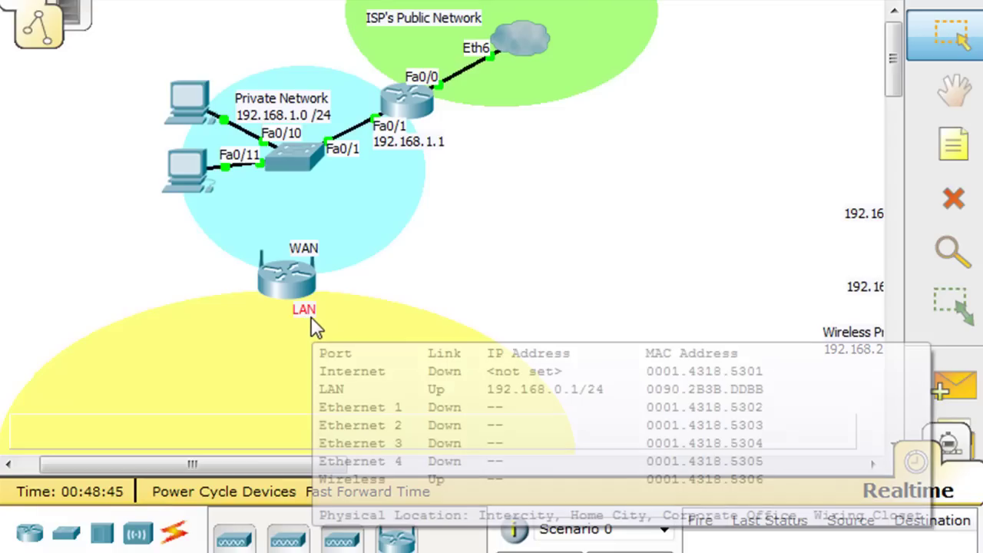
{"action": "mouse_move", "coordinate": [303, 315]}
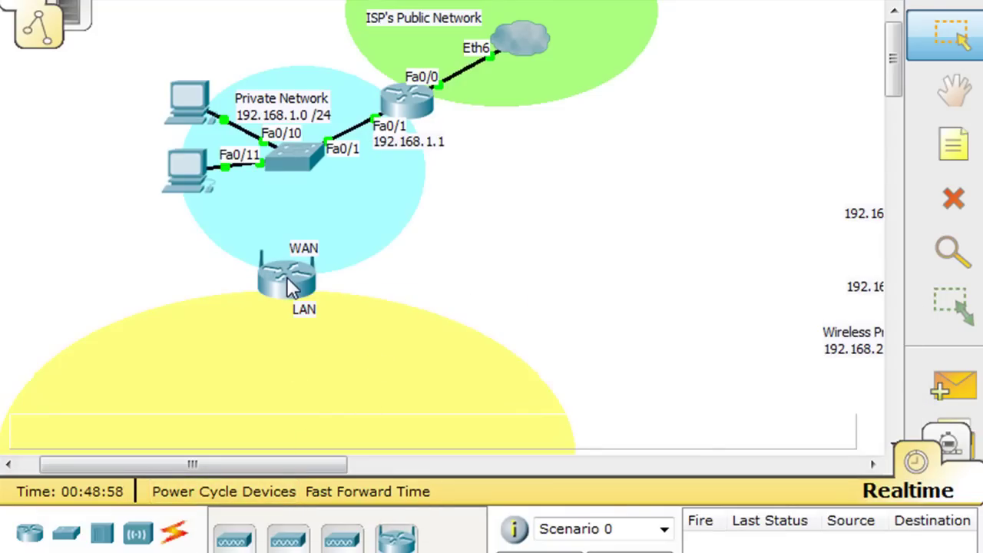
Step: Link the router's Internet port to switch Fa0/2 with a crossover cable; add the 192.168.1.2 note
{"action": "left_click", "coordinate": [175, 532]}
{"action": "left_click", "coordinate": [400, 545]}
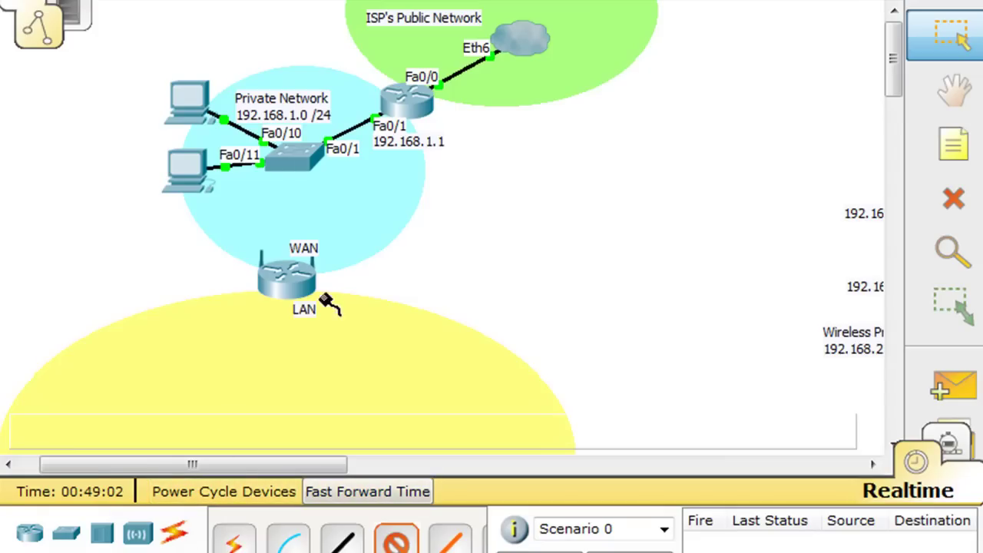
{"action": "left_click", "coordinate": [287, 273]}
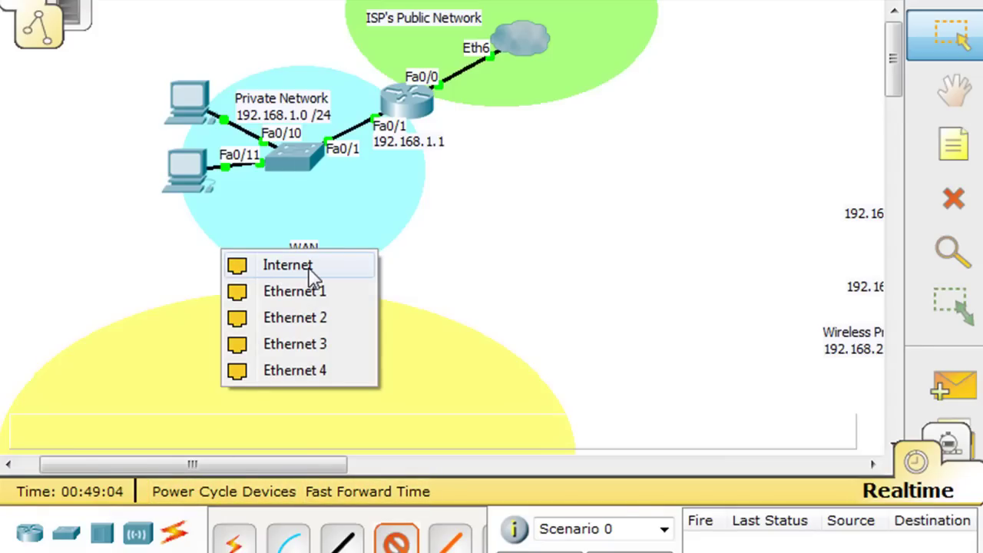
{"action": "left_click", "coordinate": [315, 278]}
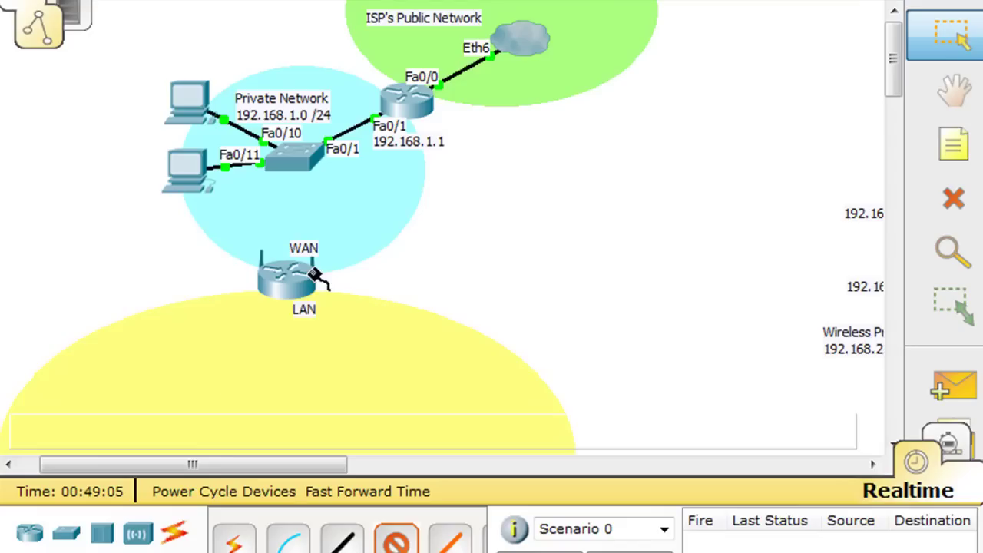
{"action": "left_click", "coordinate": [297, 157]}
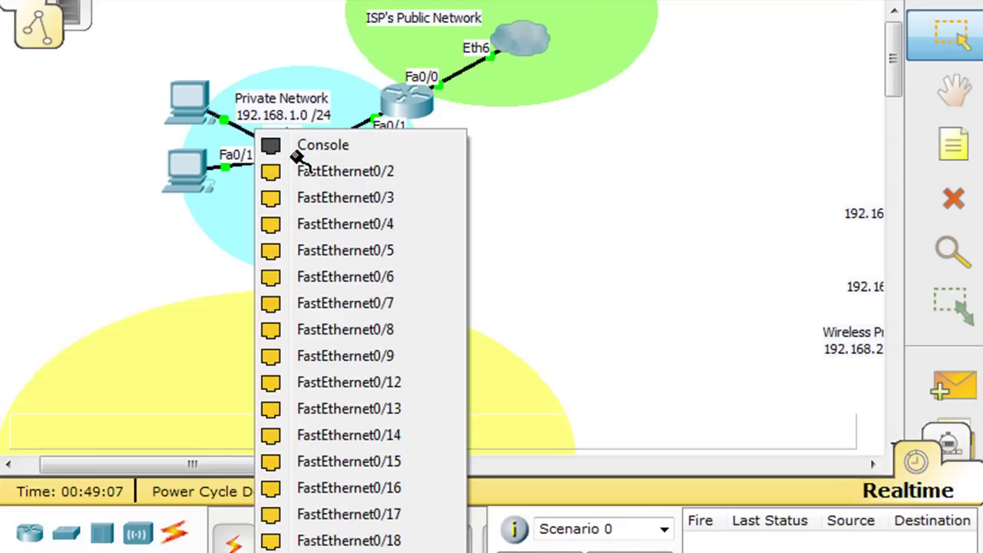
{"action": "left_click", "coordinate": [311, 177]}
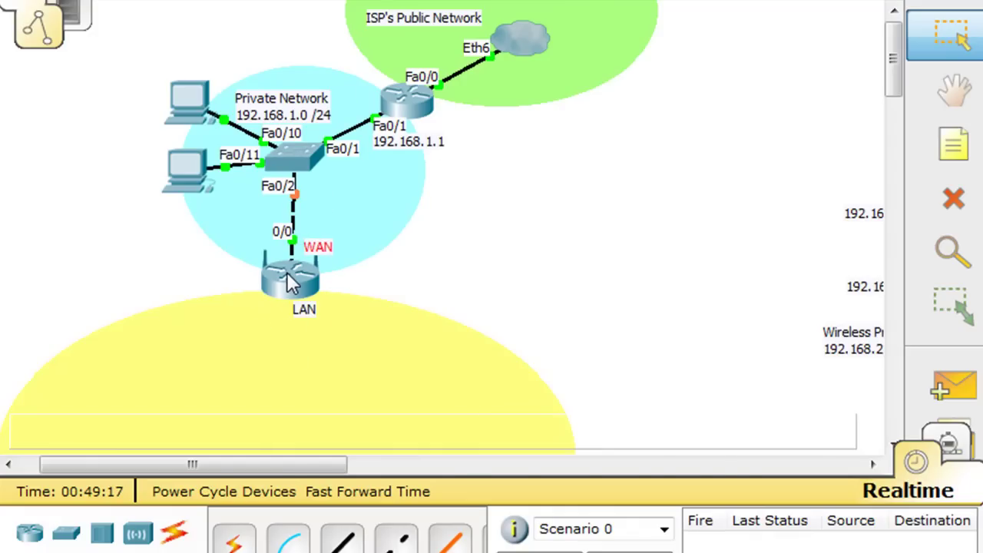
{"action": "mouse_move", "coordinate": [290, 281]}
{"action": "left_click_drag", "start_coordinate": [862, 222], "coordinate": [355, 259]}
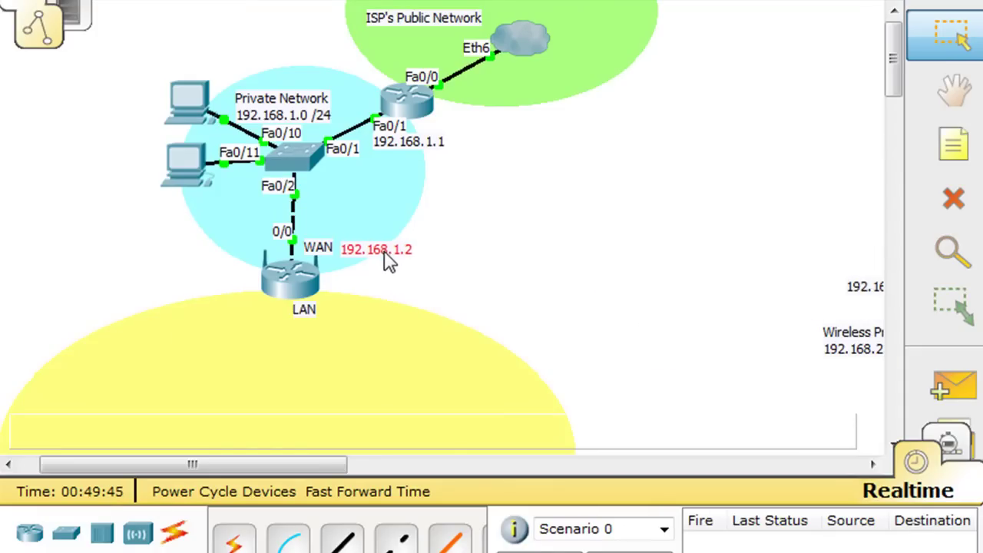
{"action": "left_click_drag", "start_coordinate": [297, 463], "coordinate": [440, 456]}
{"action": "left_click_drag", "start_coordinate": [382, 266], "coordinate": [258, 423]}
{"action": "left_click_drag", "start_coordinate": [894, 81], "coordinate": [894, 70]}
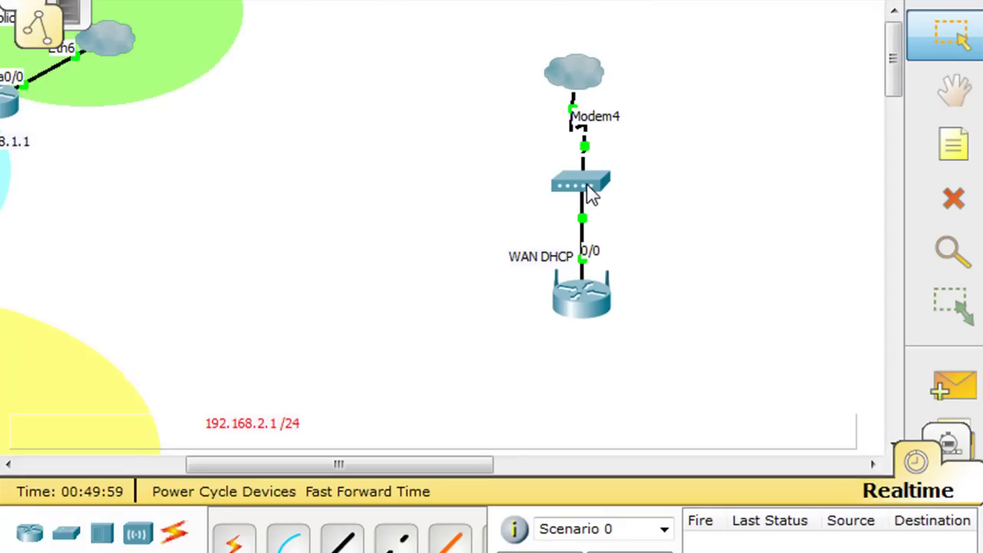
{"action": "mouse_move", "coordinate": [590, 194]}
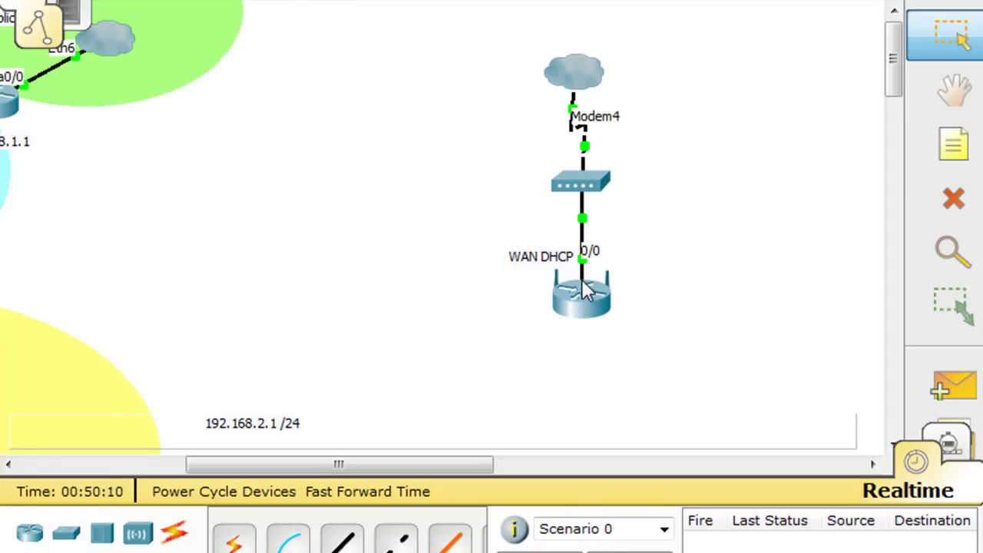
{"action": "mouse_move", "coordinate": [551, 286]}
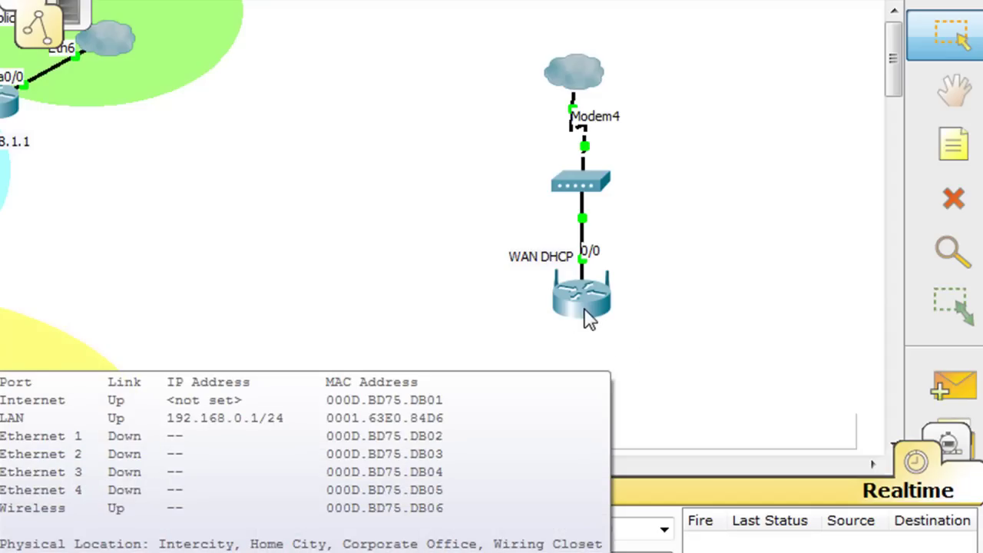
{"action": "left_click", "coordinate": [577, 193]}
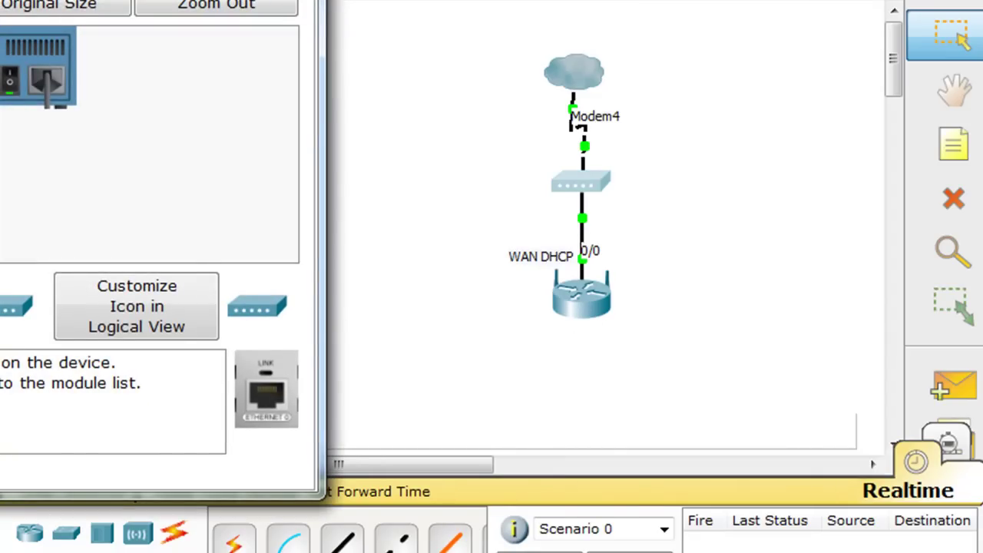
{"action": "left_click", "coordinate": [526, 146]}
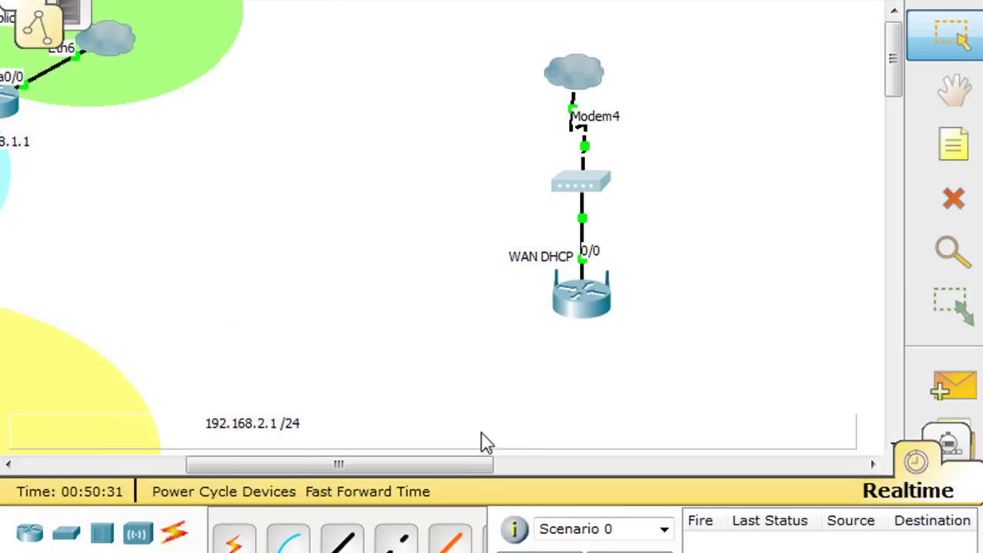
{"action": "left_click_drag", "start_coordinate": [467, 463], "coordinate": [314, 487]}
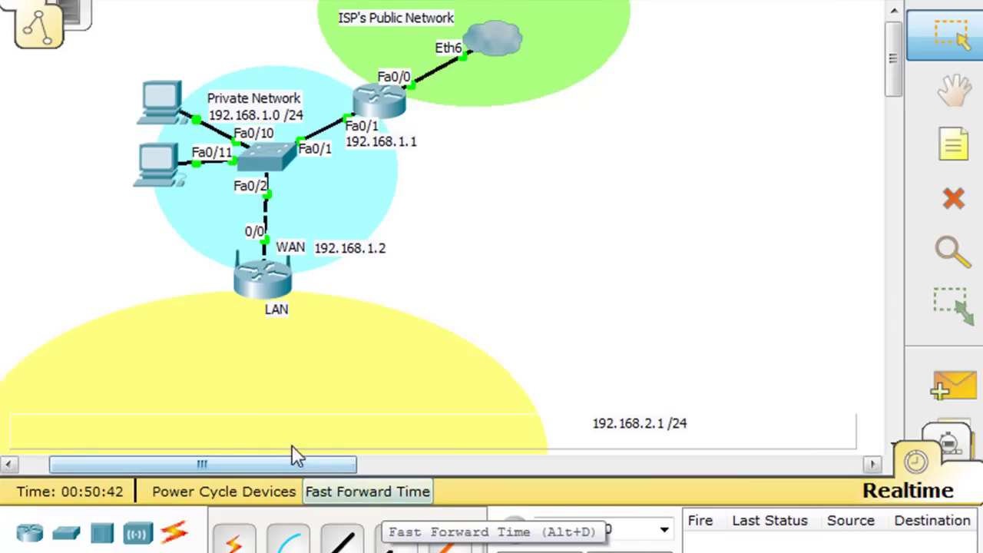
Step: Box-select the cloud, Modem4, its linked device and the WAN router, then confirm deleting them
{"action": "left_click_drag", "start_coordinate": [313, 465], "coordinate": [479, 463]}
{"action": "left_click_drag", "start_coordinate": [486, 52], "coordinate": [713, 324]}
{"action": "key", "text": "Delete"}
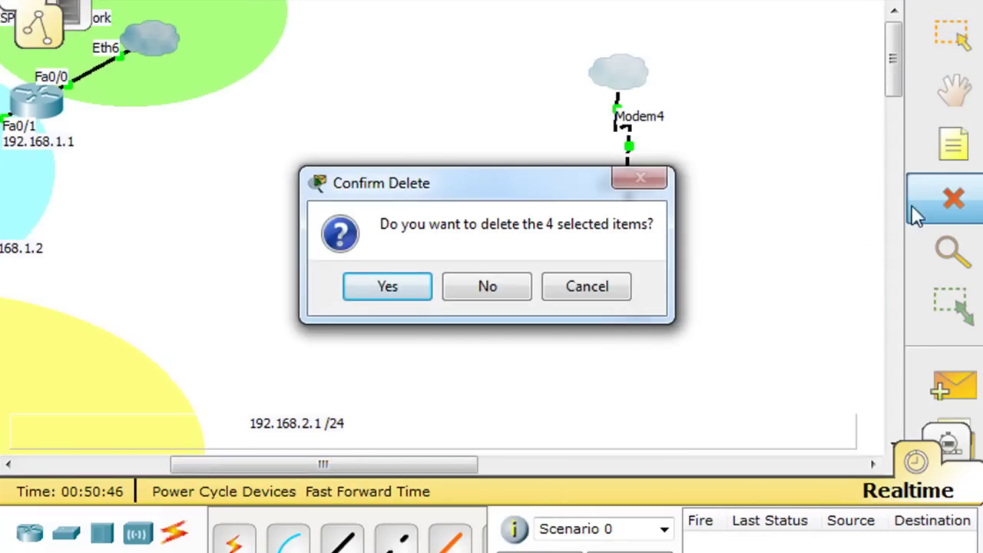
{"action": "left_click", "coordinate": [419, 287]}
{"action": "left_click_drag", "start_coordinate": [382, 460], "coordinate": [238, 481]}
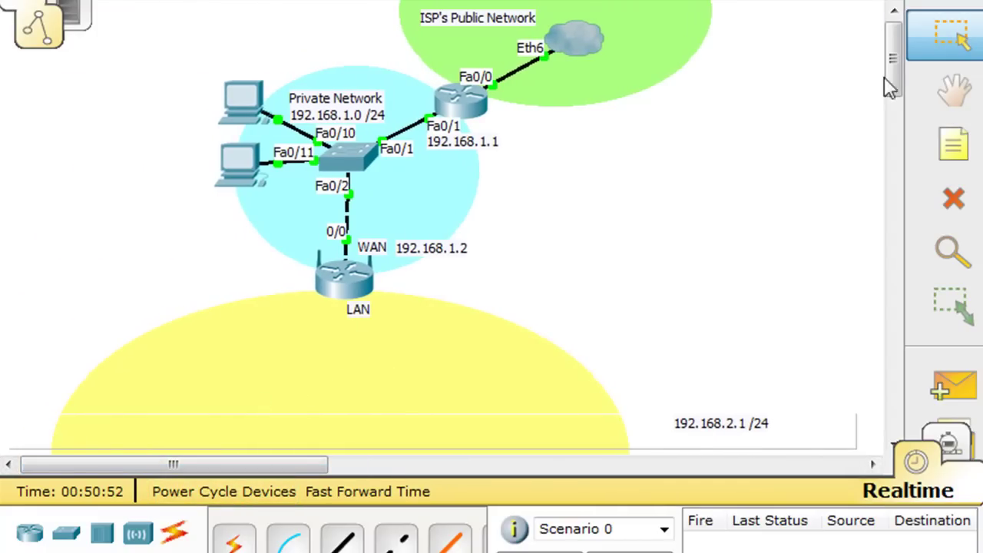
Step: Move the Wireless Private Network and 192.168.2.1 /24 notes into the yellow area under the router
{"action": "left_click_drag", "start_coordinate": [894, 63], "coordinate": [895, 77]}
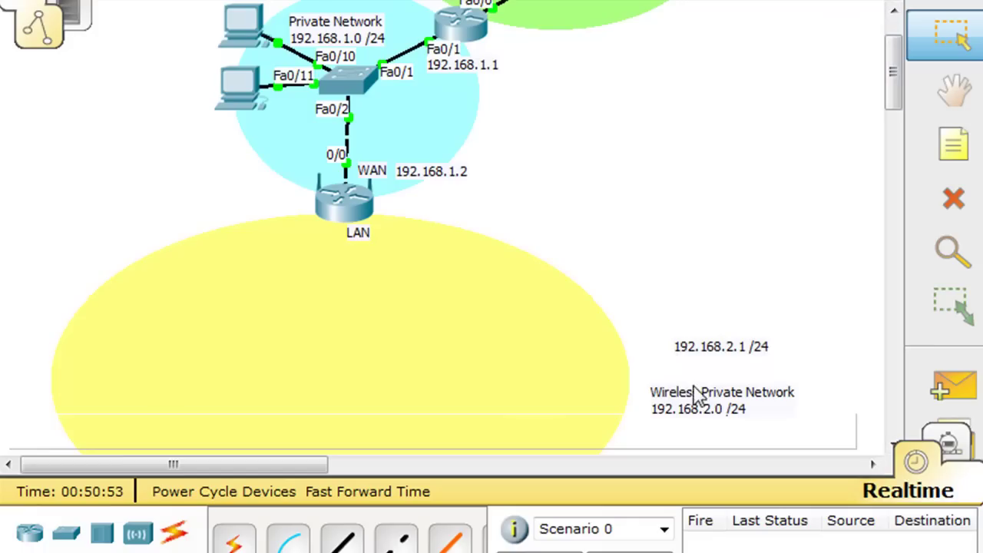
{"action": "left_click_drag", "start_coordinate": [713, 406], "coordinate": [349, 295]}
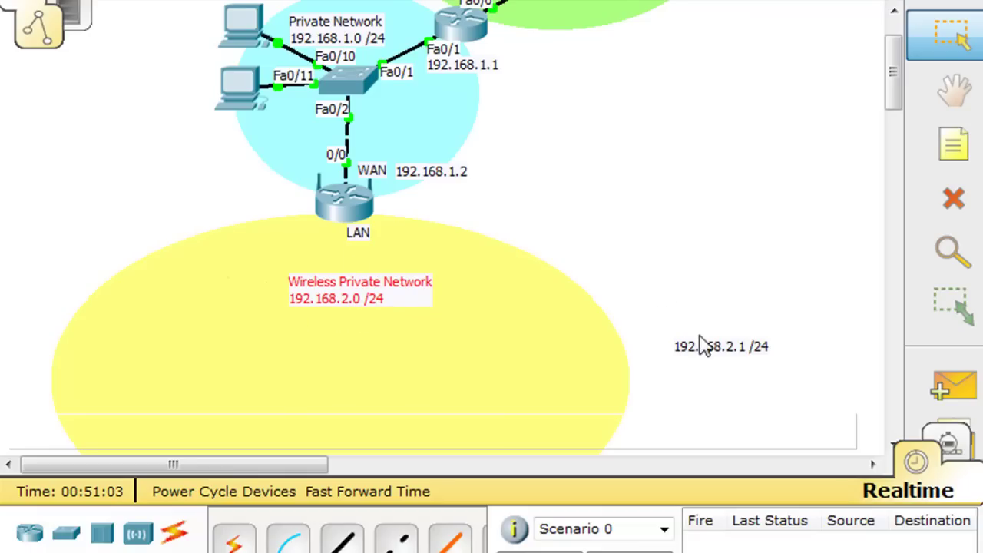
{"action": "left_click_drag", "start_coordinate": [683, 344], "coordinate": [334, 254]}
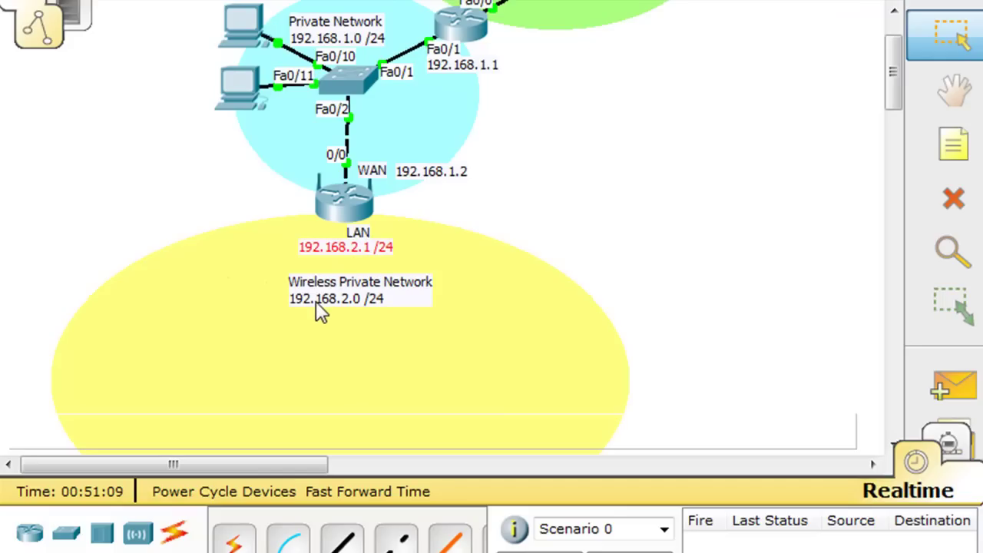
Step: Add a 'DHCP Server 192.168.2.100 - 149' note below the network note
{"action": "left_click", "coordinate": [956, 158]}
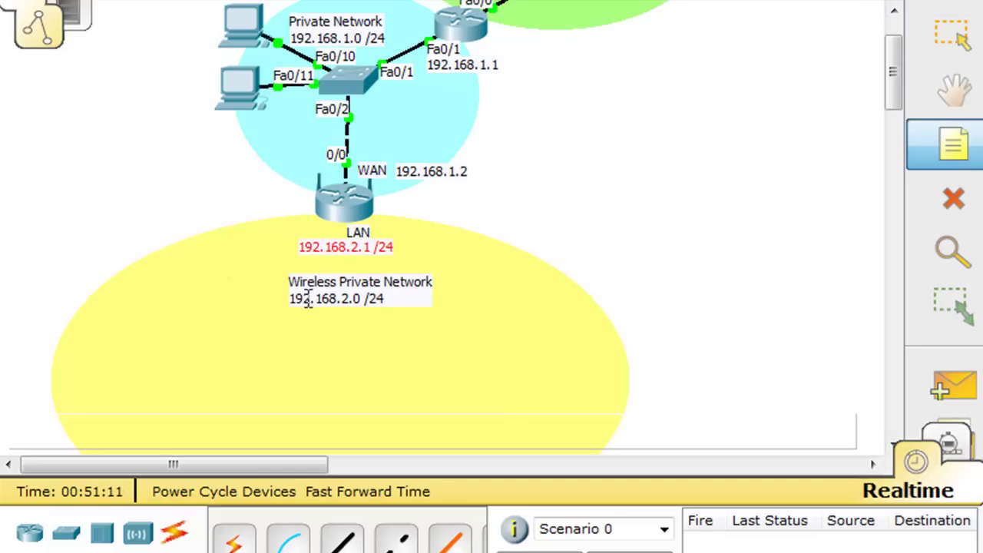
{"action": "left_click", "coordinate": [304, 323]}
{"action": "type", "text": "192.168.2."}
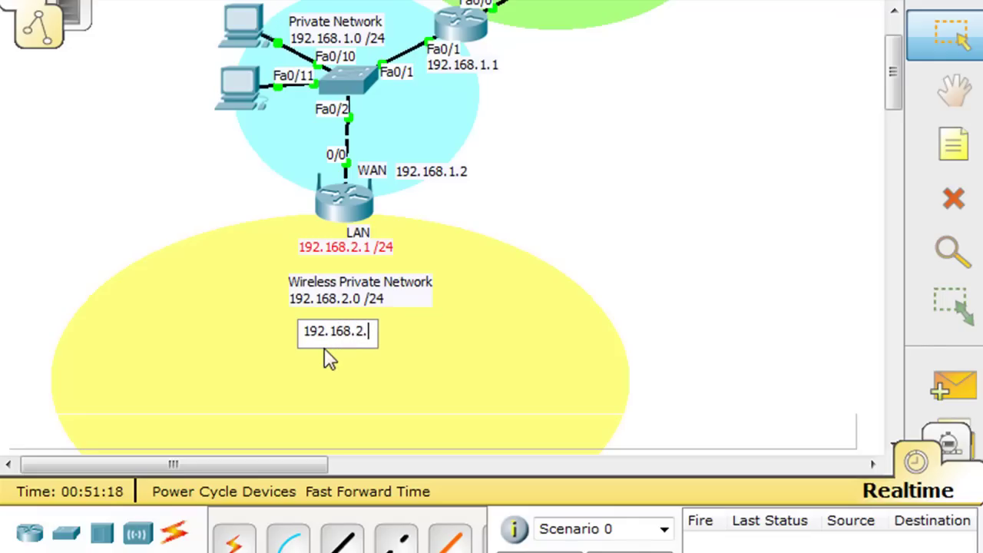
{"action": "type", "text": "100 "}
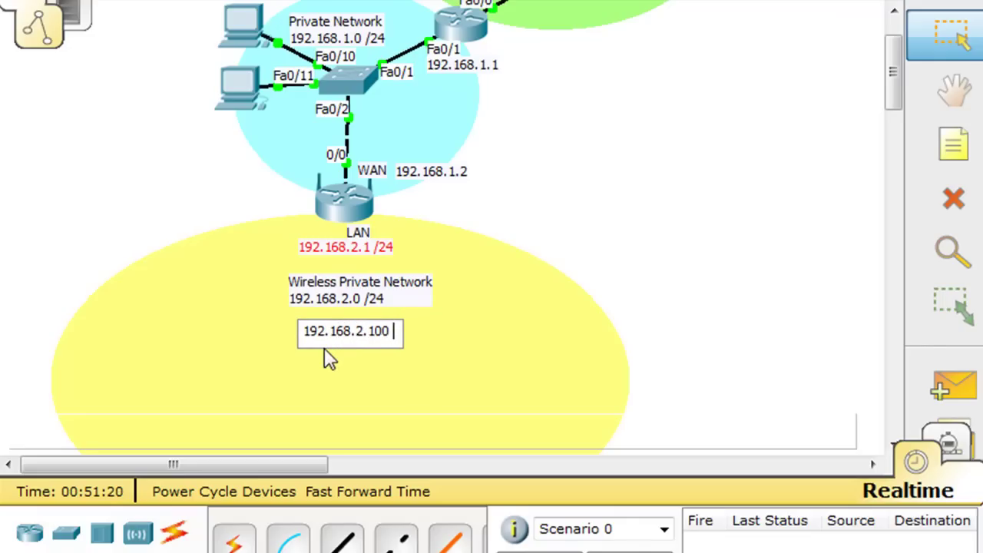
{"action": "type", "text": "- 149"}
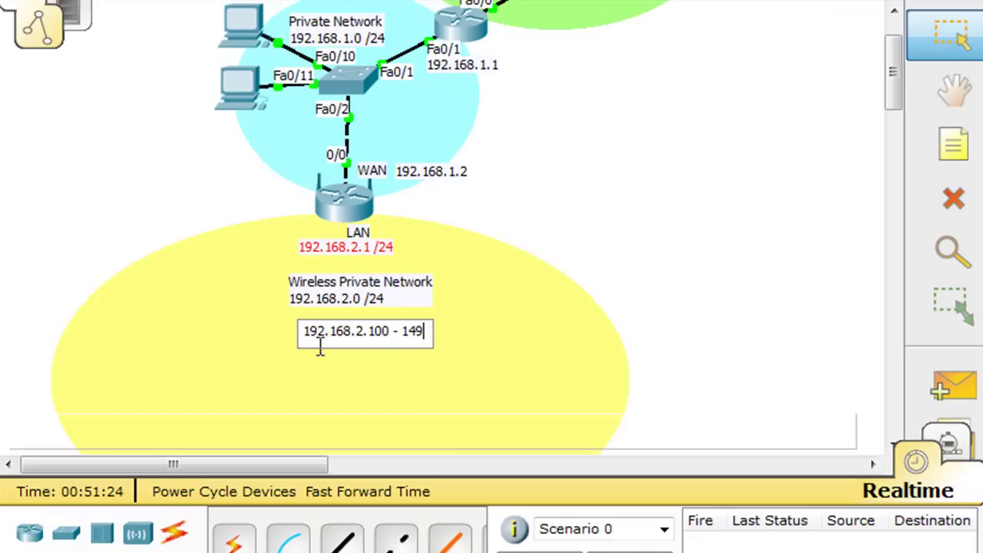
{"action": "key", "text": "Home"}
{"action": "type", "text": "DHCP "}
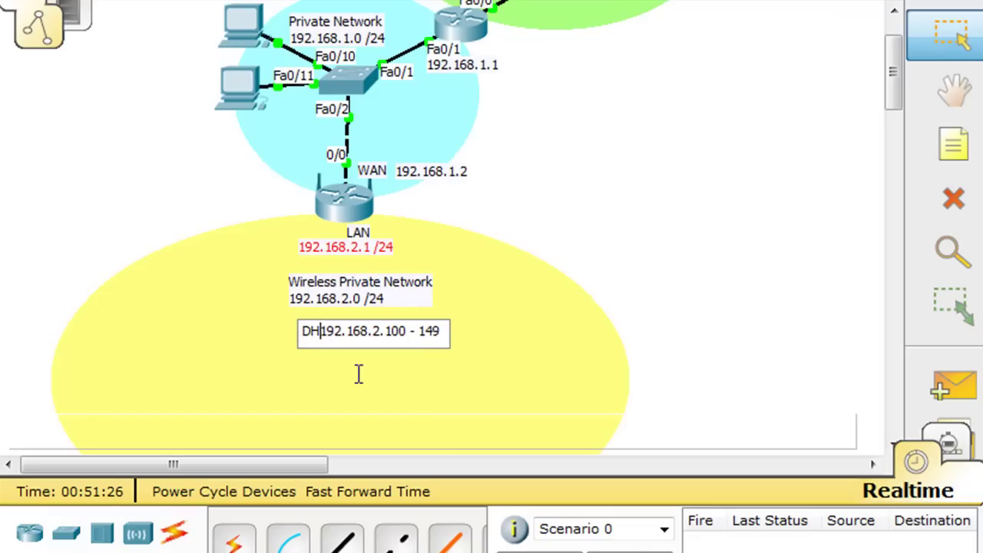
{"action": "type", "text": "Server"}
{"action": "left_click", "coordinate": [682, 285]}
{"action": "left_click_drag", "start_coordinate": [362, 342], "coordinate": [348, 336]}
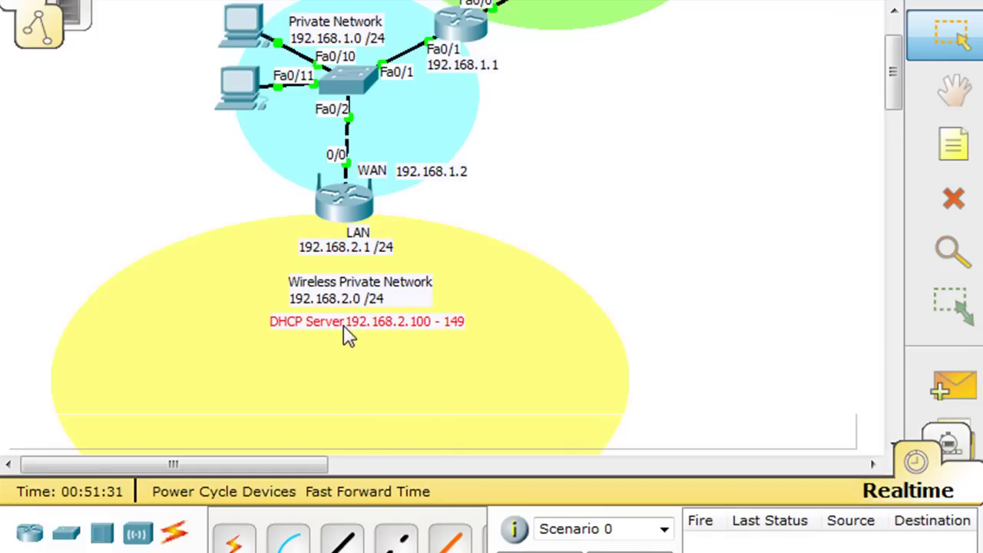
{"action": "left_click_drag", "start_coordinate": [886, 92], "coordinate": [888, 45]}
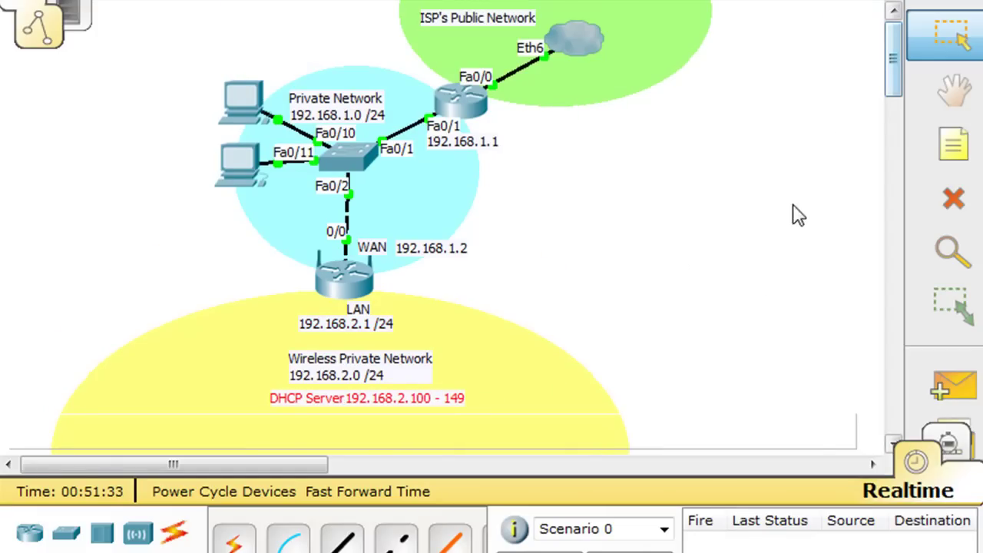
Step: Nudge the Wireless Private Network and DHCP Server notes up-left, closer together beneath the router
{"action": "left_click", "coordinate": [796, 229]}
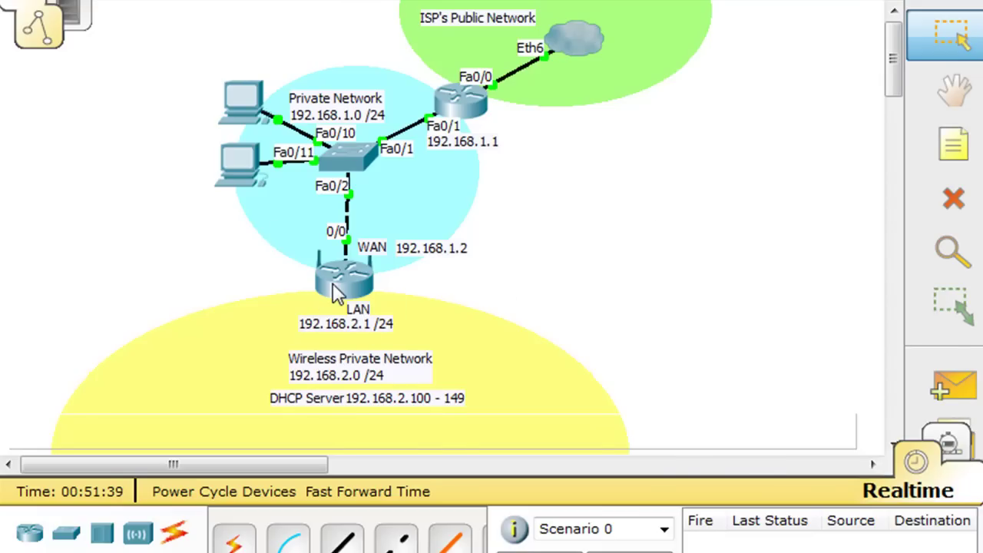
{"action": "mouse_move", "coordinate": [333, 284]}
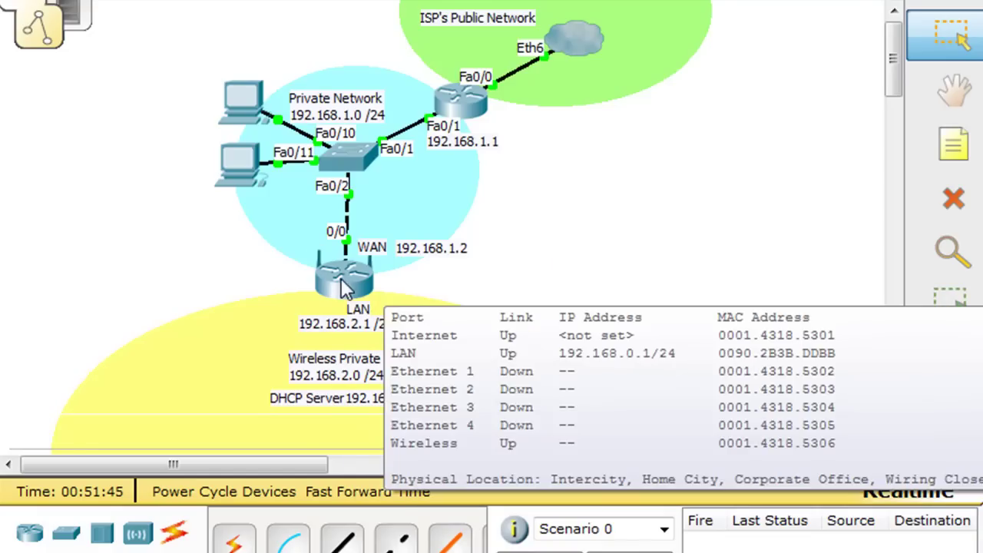
{"action": "left_click_drag", "start_coordinate": [371, 373], "coordinate": [363, 365]}
{"action": "left_click_drag", "start_coordinate": [386, 405], "coordinate": [375, 397]}
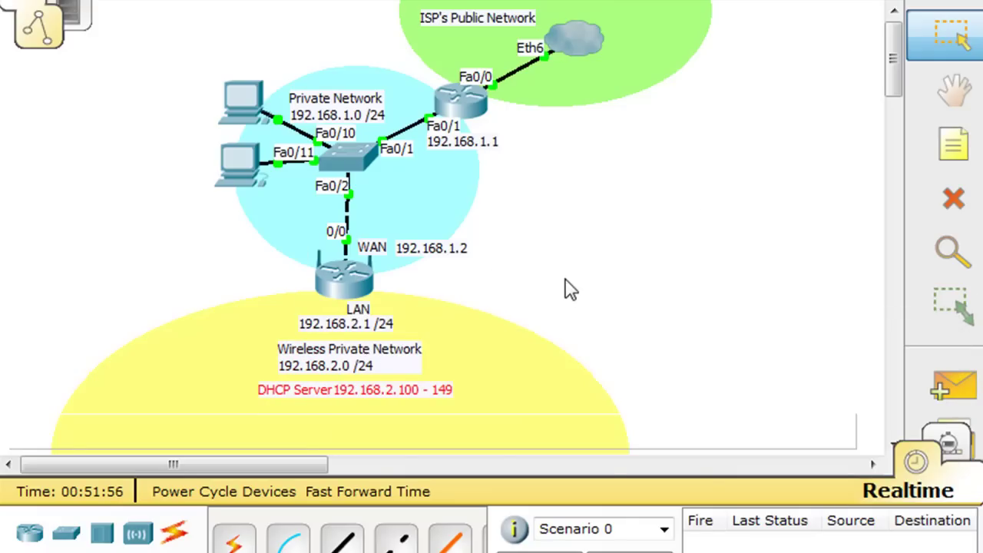
Step: Create a 192.168.0.1 note right of the router and move it into the wireless area
{"action": "left_click", "coordinate": [955, 144]}
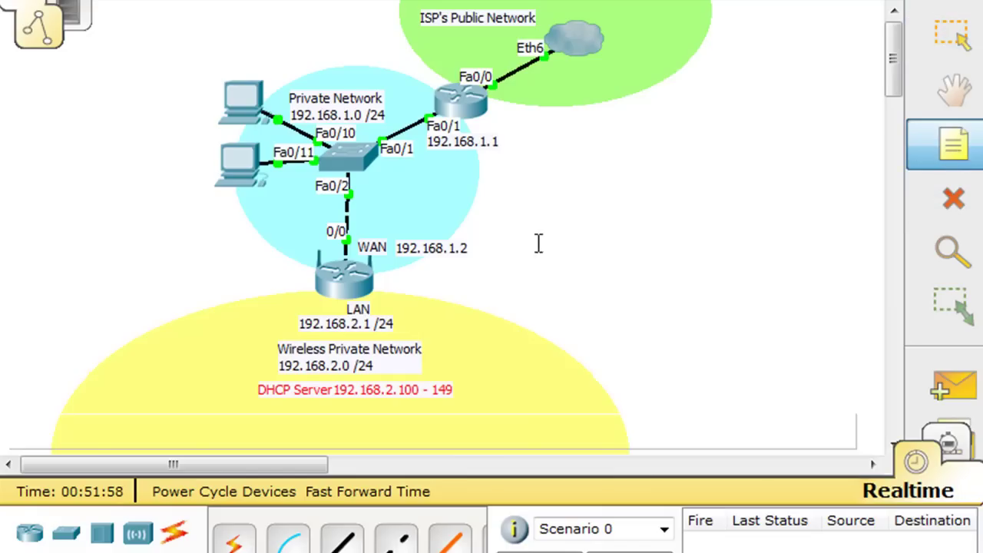
{"action": "left_click", "coordinate": [540, 290]}
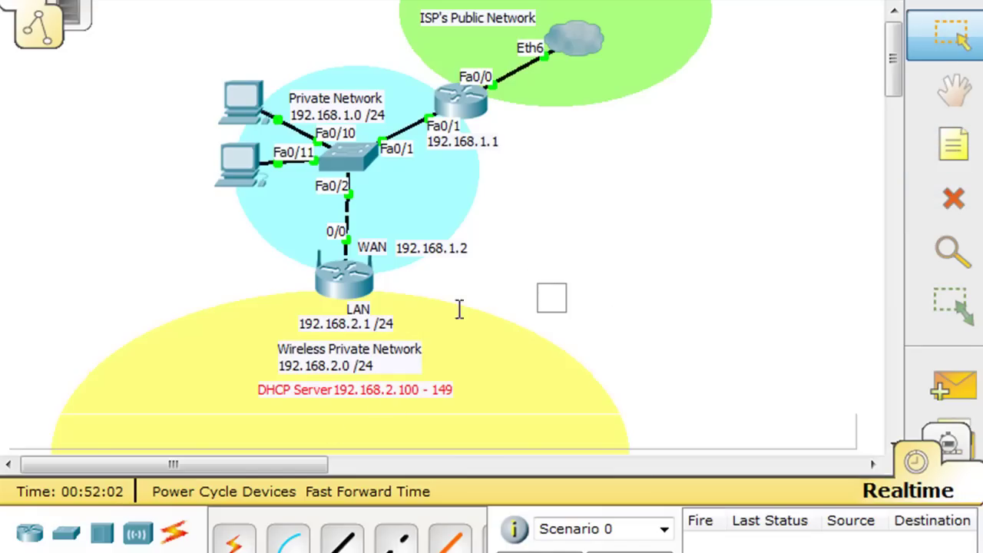
{"action": "type", "text": "1"}
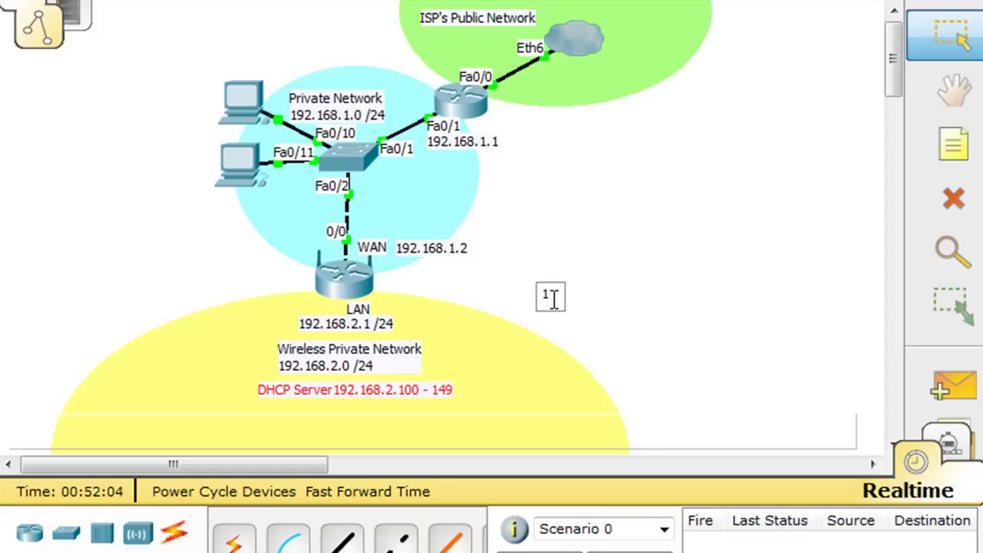
{"action": "type", "text": "92.168.0.1"}
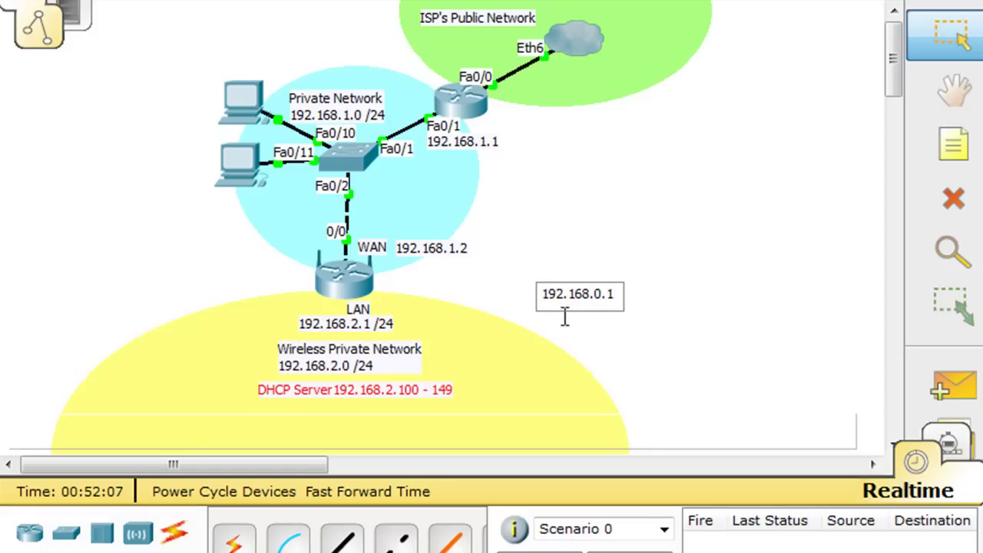
{"action": "left_click", "coordinate": [592, 328]}
{"action": "left_click_drag", "start_coordinate": [588, 307], "coordinate": [565, 354]}
Step: Add the line 'DHCP Server 192.168.0.100 - 149' below the address and a blank line above it
{"action": "left_click", "coordinate": [952, 145]}
{"action": "left_click", "coordinate": [588, 347]}
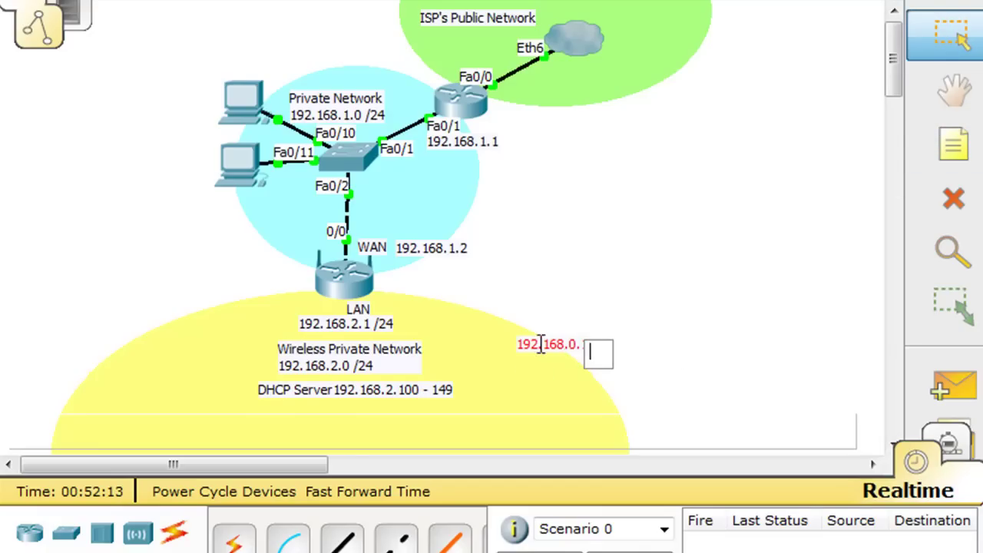
{"action": "double_click", "coordinate": [576, 335]}
{"action": "key", "text": "Return"}
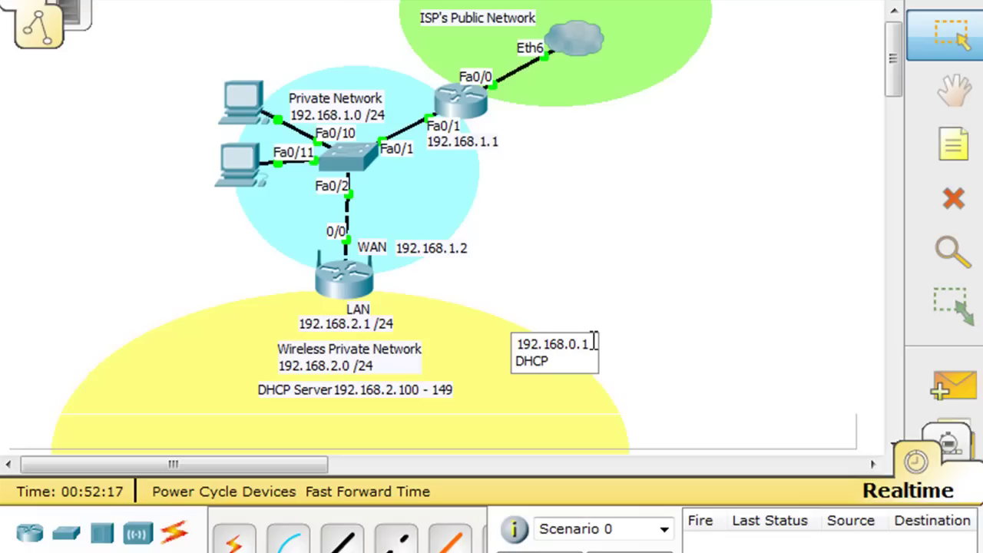
{"action": "type", "text": "DHCP Server 192.168.1"}
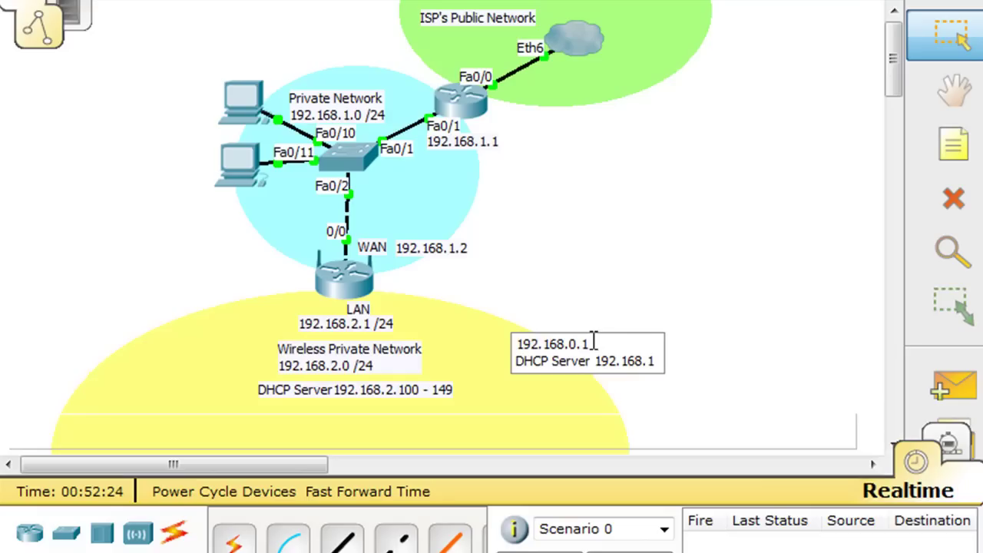
{"action": "key", "text": "BackSpace"}
{"action": "type", "text": "0.100"}
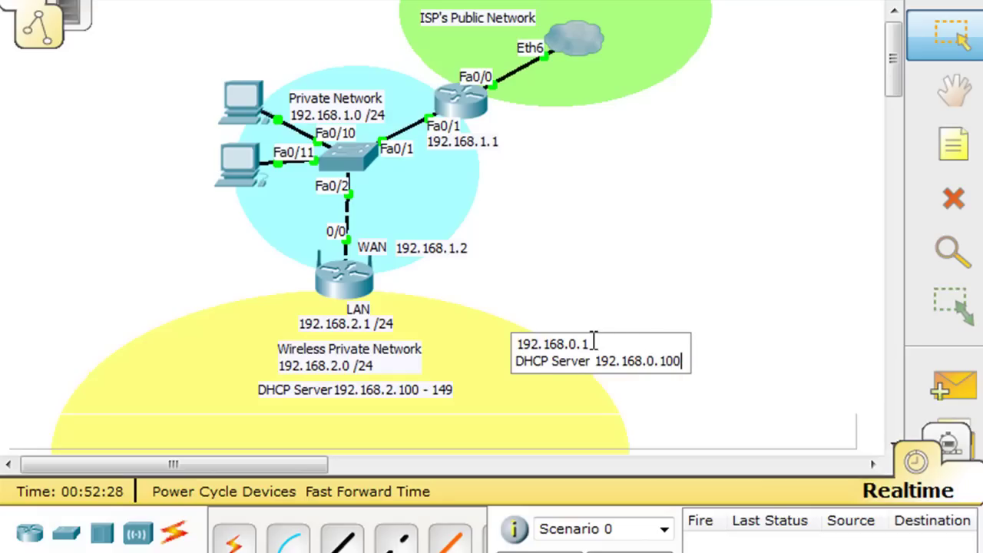
{"action": "type", "text": " - 14"}
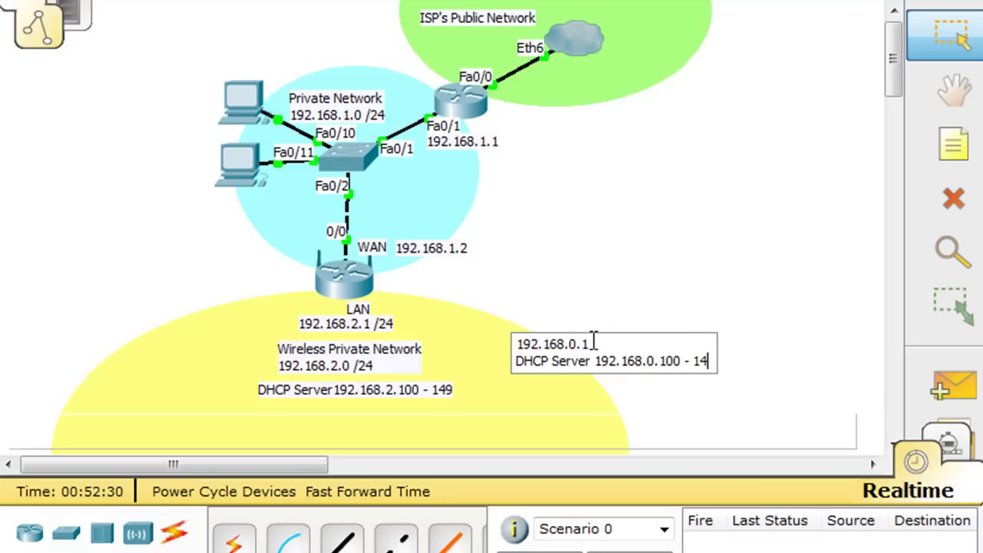
{"action": "type", "text": "9"}
{"action": "left_click", "coordinate": [699, 390]}
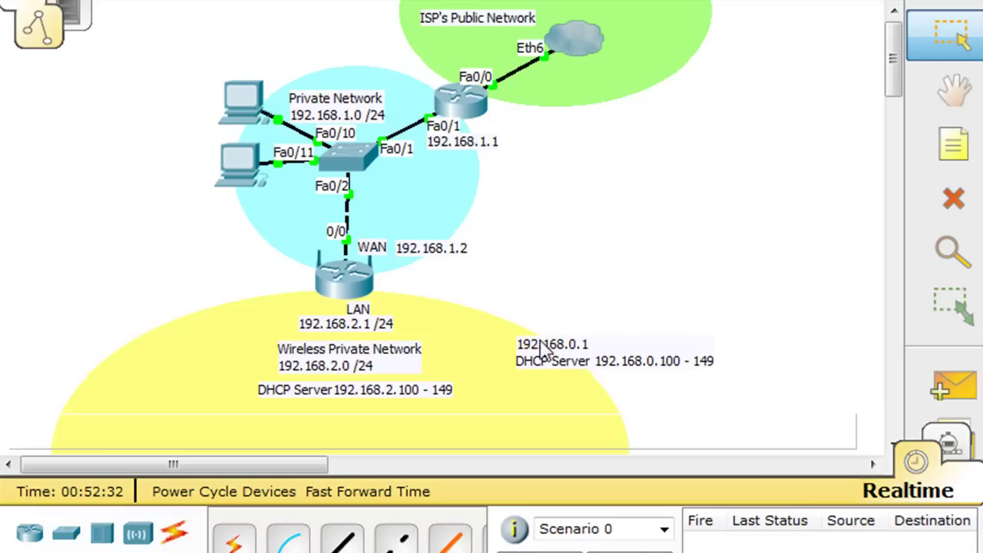
{"action": "left_click", "coordinate": [520, 345]}
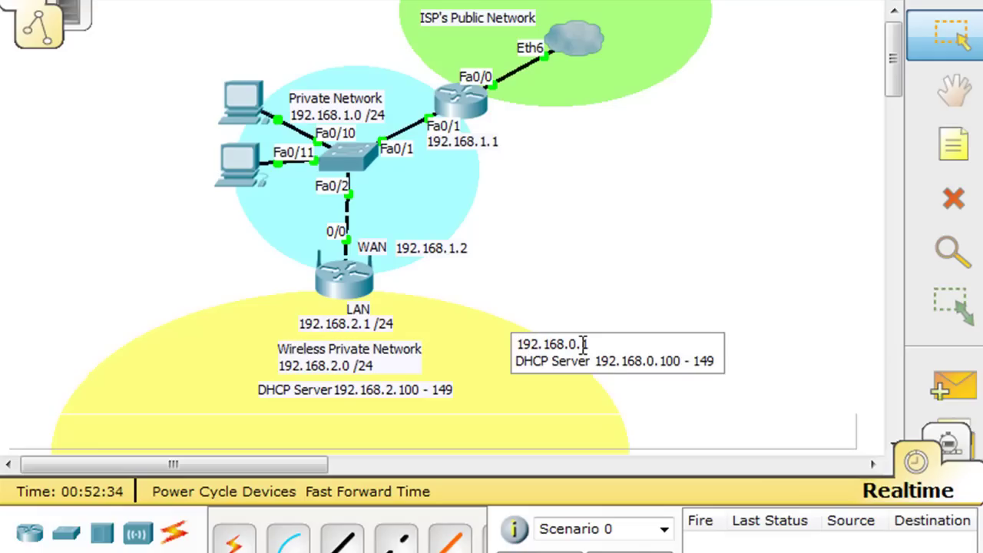
{"action": "key", "text": "Return"}
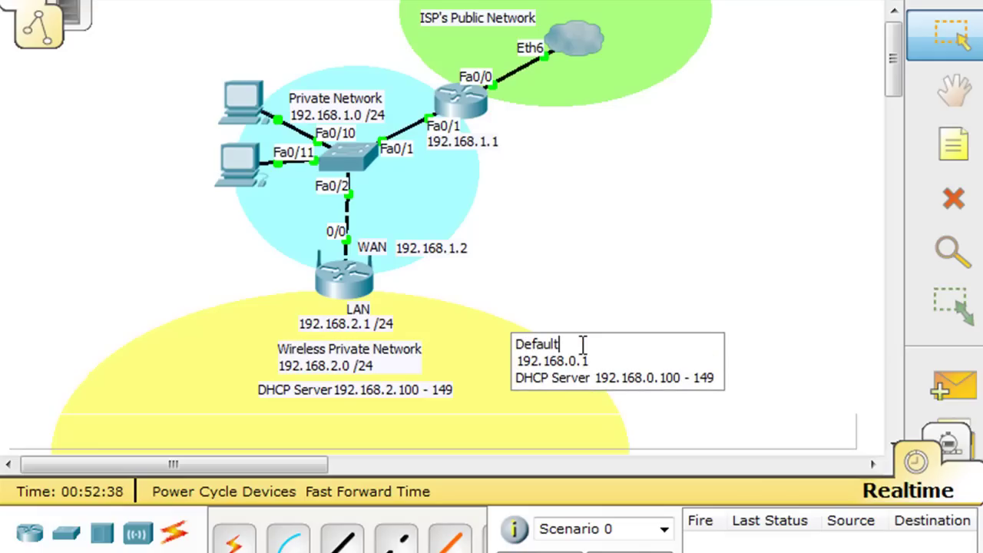
Step: Finish the 'Default' heading line and nudge the note up and left
{"action": "left_click", "coordinate": [713, 309]}
{"action": "left_click", "coordinate": [564, 376]}
{"action": "left_click_drag", "start_coordinate": [564, 376], "coordinate": [547, 366]}
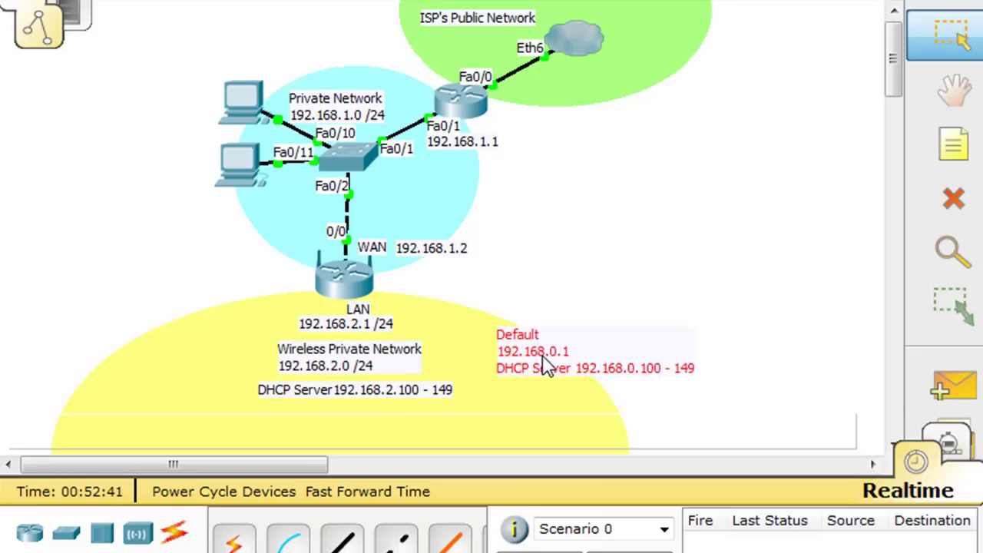
Step: Add the line 'Broadcasting SSID: default' after Default and reposition the note
{"action": "double_click", "coordinate": [541, 347]}
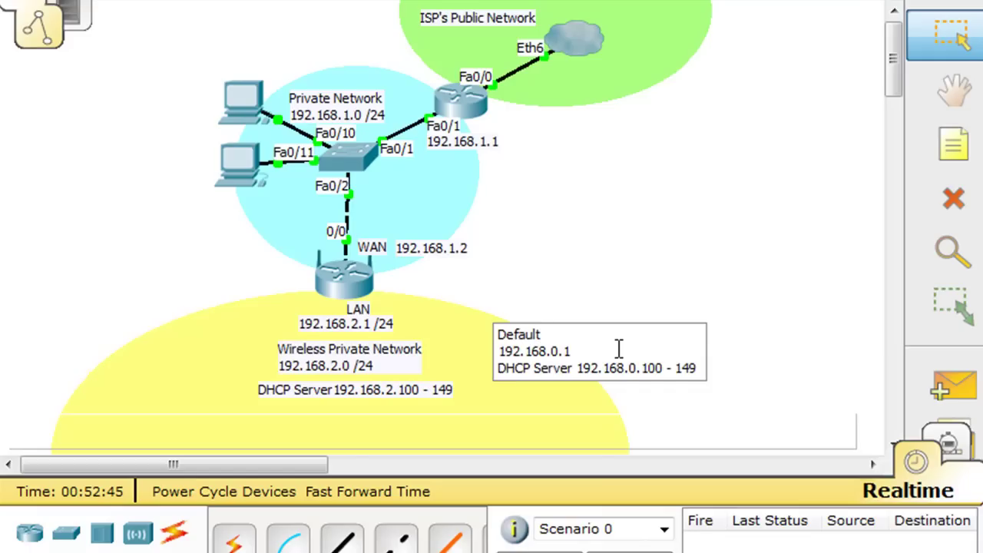
{"action": "key", "text": "Return"}
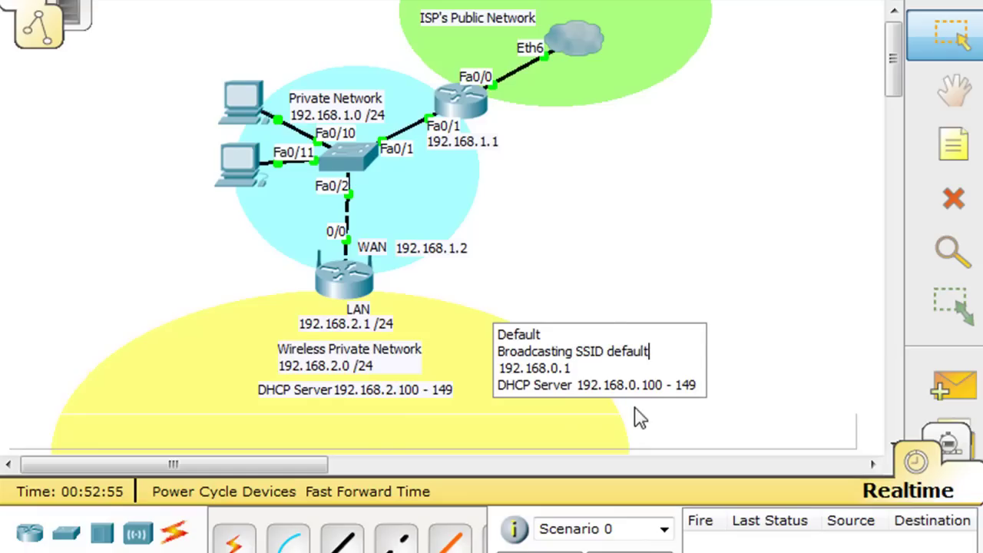
{"action": "left_click_drag", "start_coordinate": [603, 351], "coordinate": [595, 352]}
{"action": "type", "text": ":"}
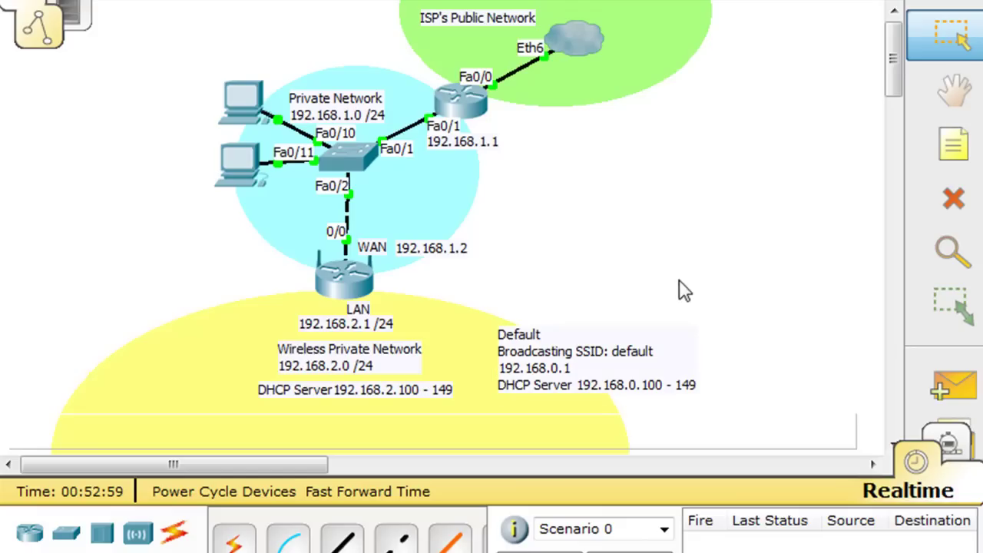
{"action": "left_click_drag", "start_coordinate": [532, 367], "coordinate": [527, 349]}
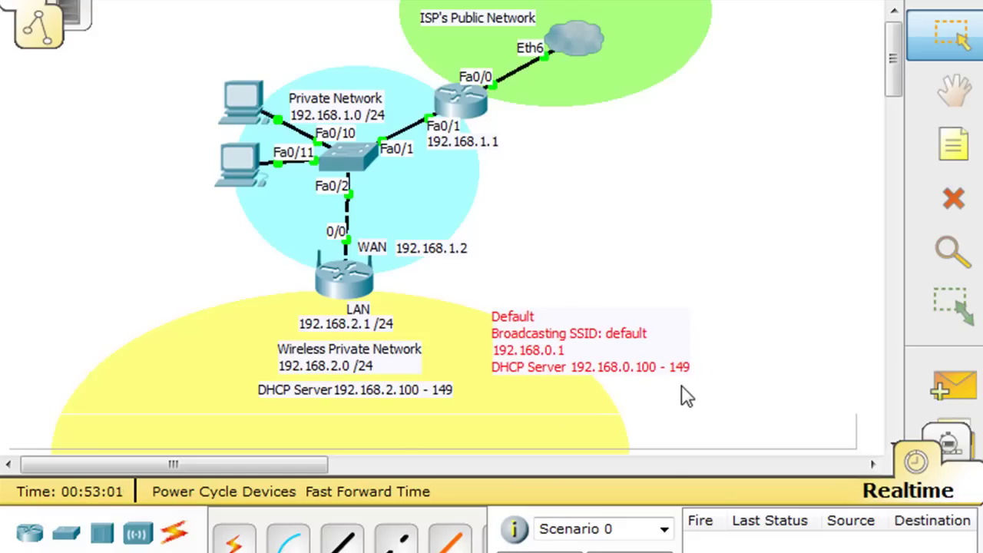
{"action": "left_click_drag", "start_coordinate": [542, 331], "coordinate": [529, 339]}
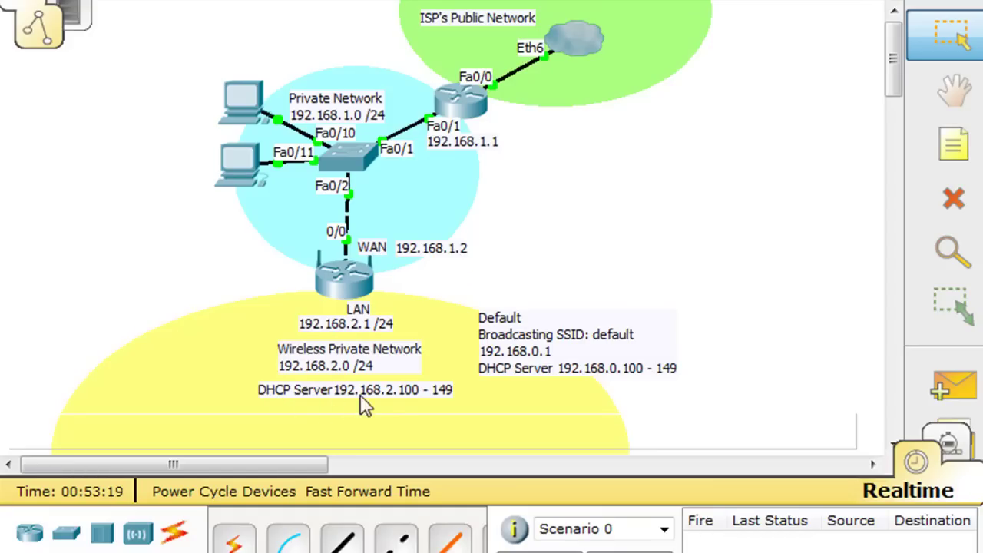
Step: Move the SSID note up-left and bring up the Custom Made Devices under End Devices
{"action": "left_click_drag", "start_coordinate": [497, 376], "coordinate": [508, 319]}
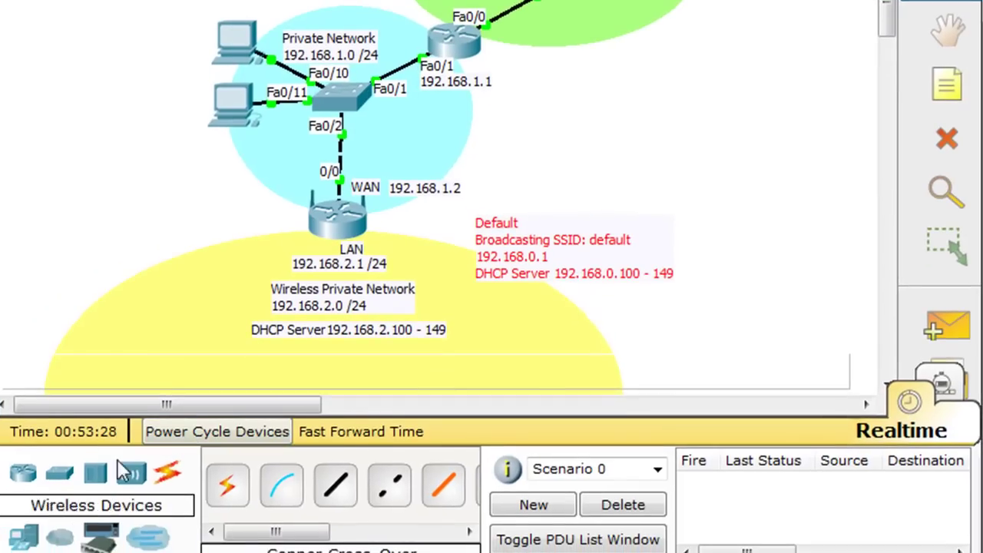
{"action": "left_click", "coordinate": [23, 535]}
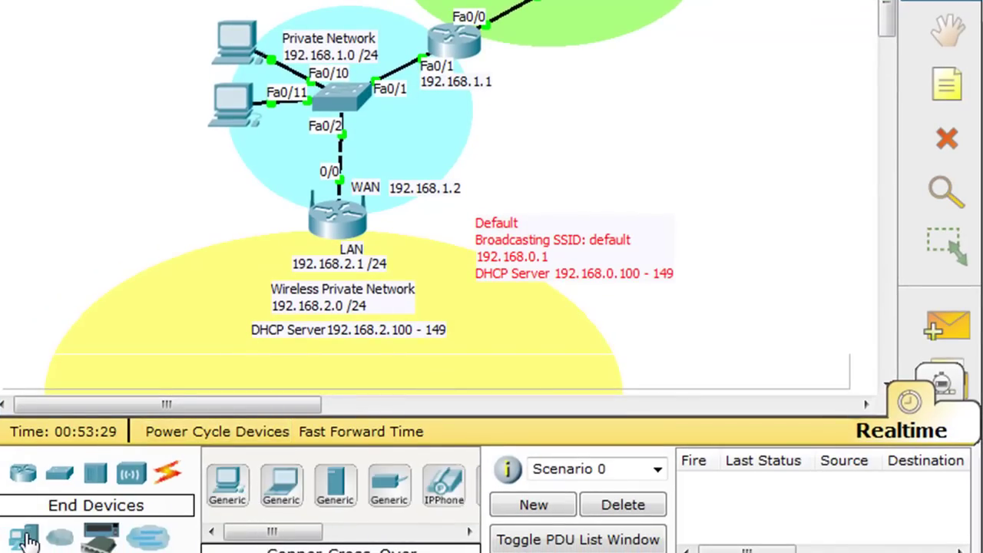
{"action": "left_click", "coordinate": [99, 535]}
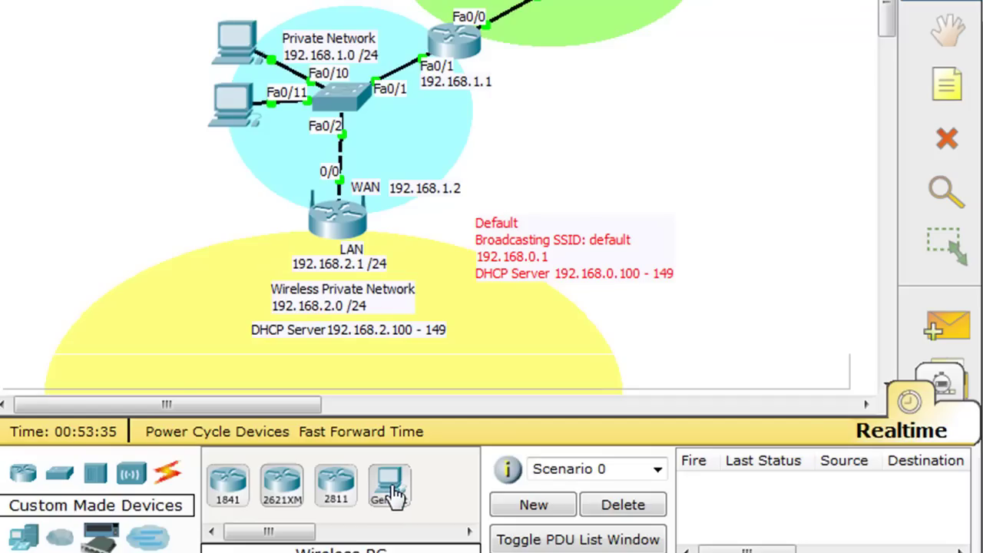
Step: Drop a Generic wireless PC into the yellow area near the router and fine-tune its position
{"action": "left_click_drag", "start_coordinate": [392, 488], "coordinate": [475, 386]}
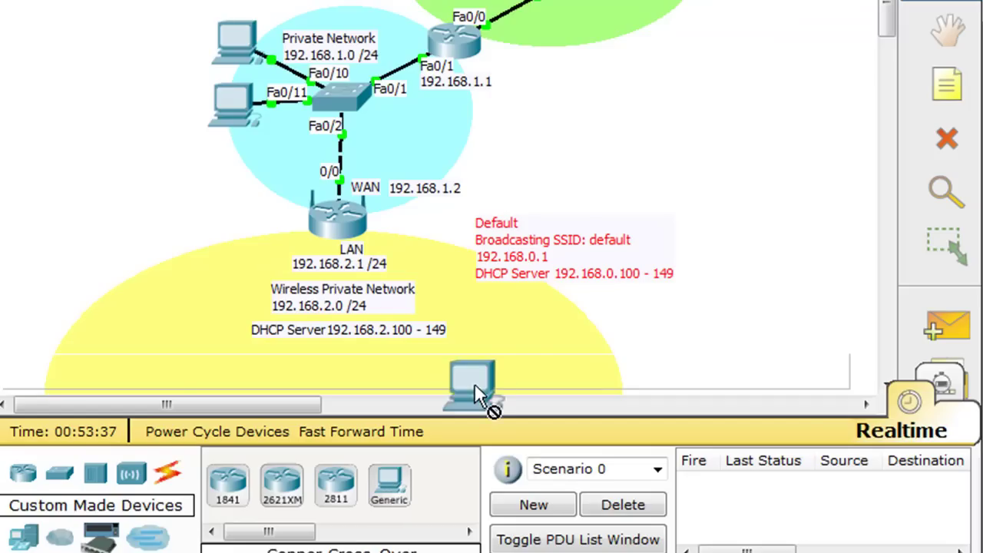
{"action": "left_click_drag", "start_coordinate": [515, 313], "coordinate": [516, 315]}
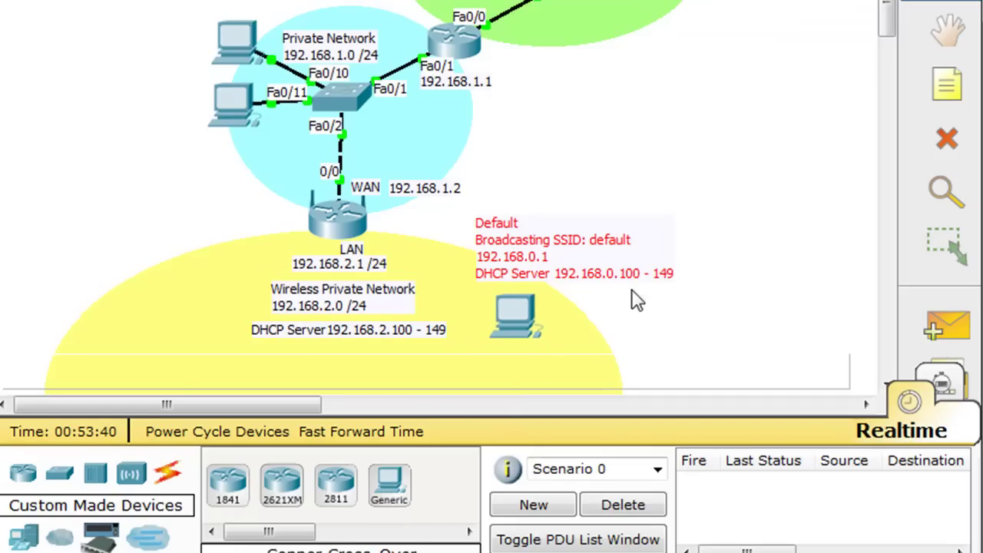
{"action": "left_click", "coordinate": [660, 303]}
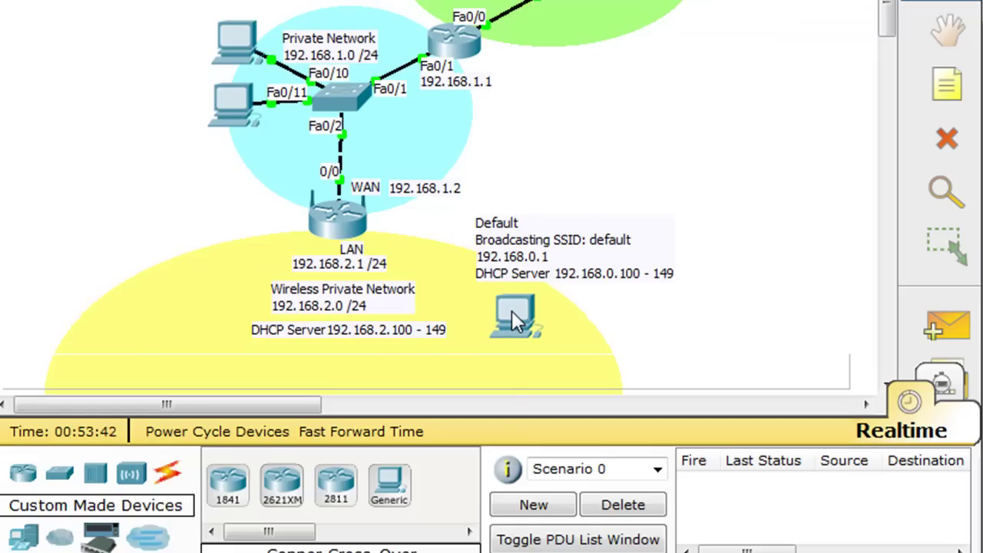
{"action": "mouse_move", "coordinate": [511, 310]}
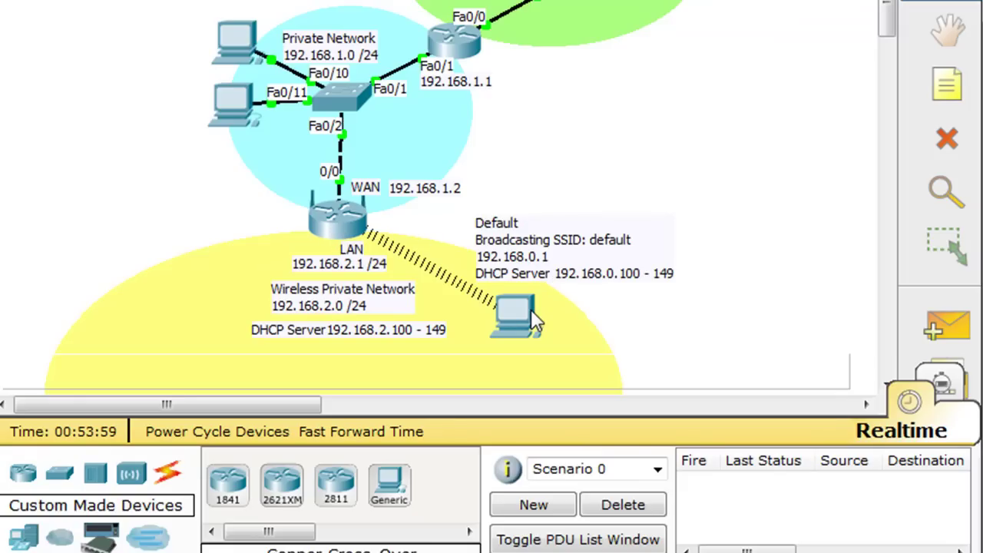
{"action": "left_click_drag", "start_coordinate": [518, 313], "coordinate": [518, 311]}
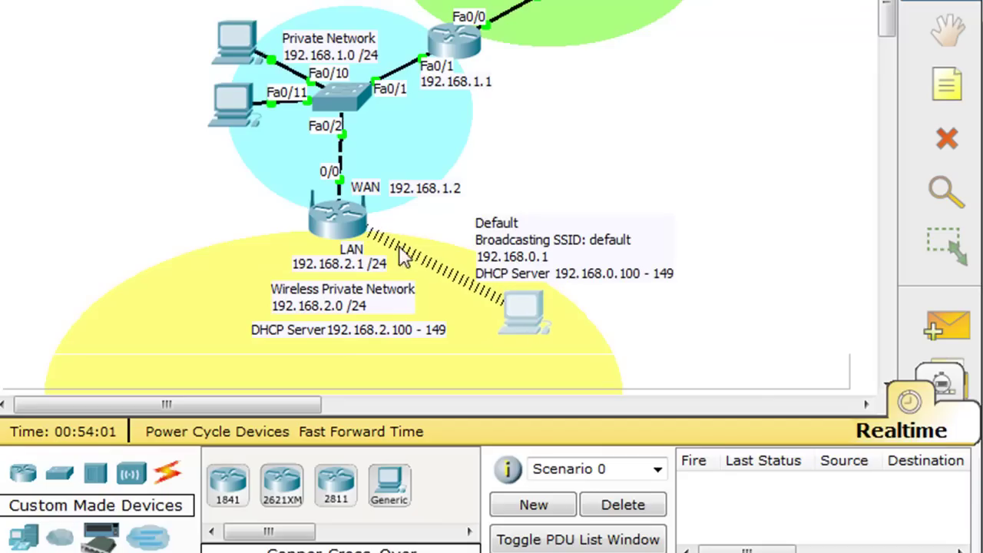
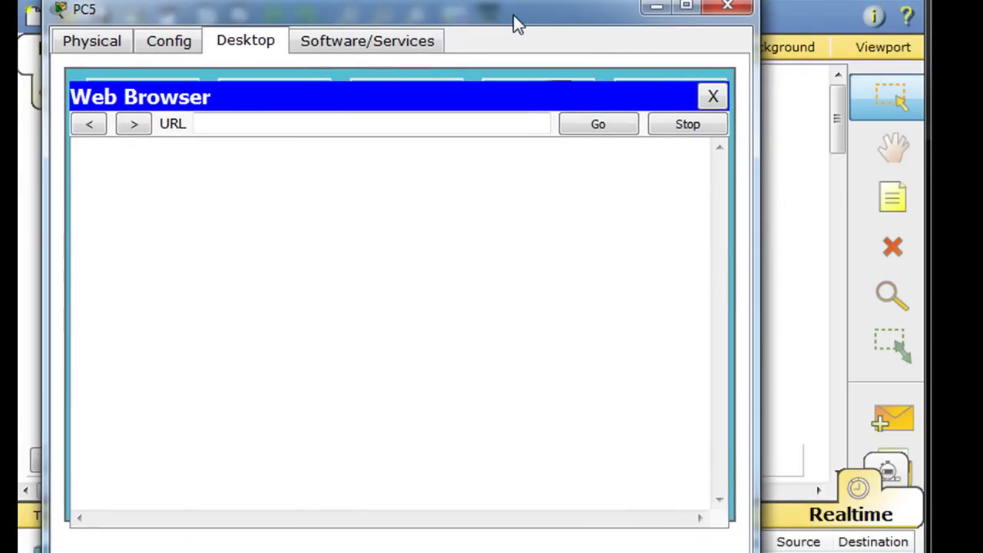
Step: Close PC5's web browser and open PC Wireless, which shows a successful access-point connection
{"action": "left_click", "coordinate": [716, 96]}
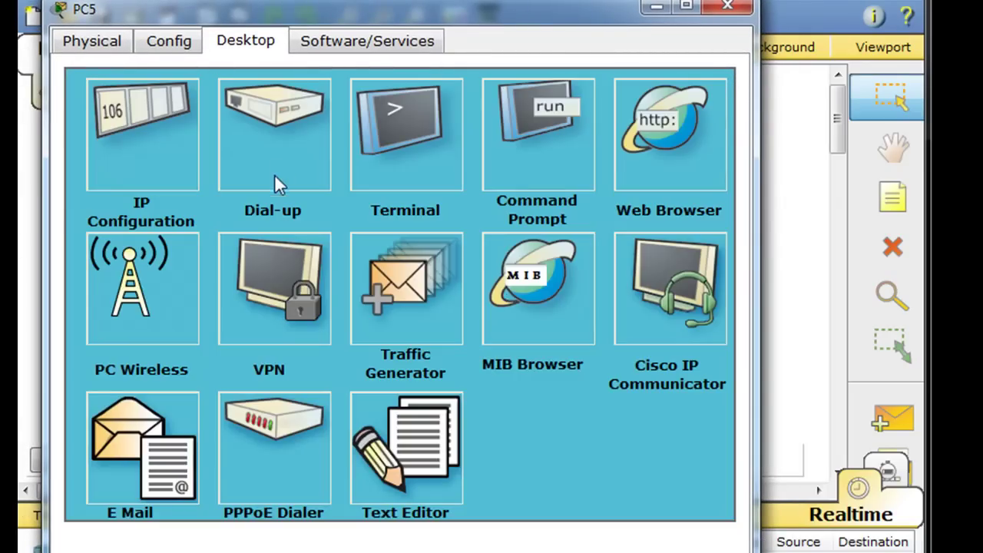
{"action": "left_click", "coordinate": [132, 299]}
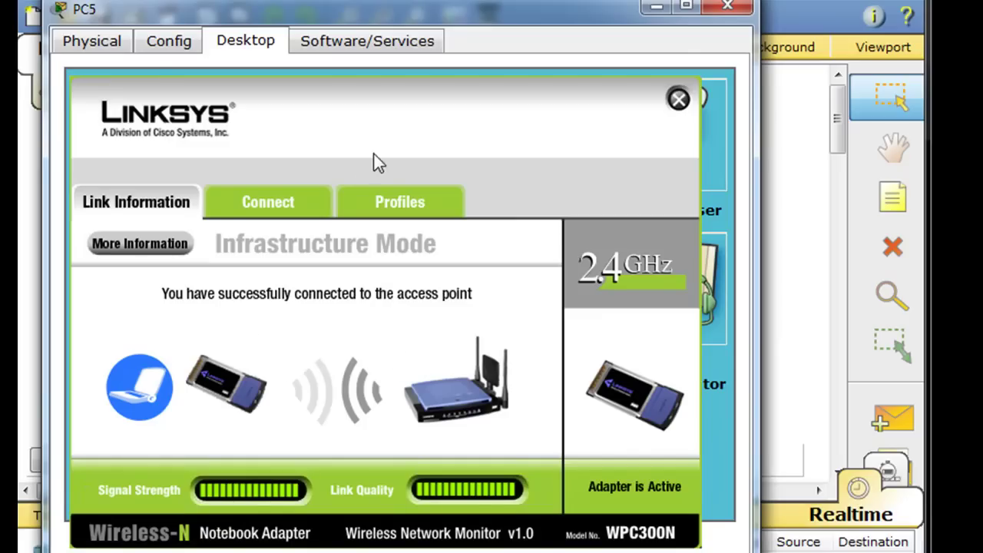
{"action": "left_click_drag", "start_coordinate": [371, 12], "coordinate": [382, 13]}
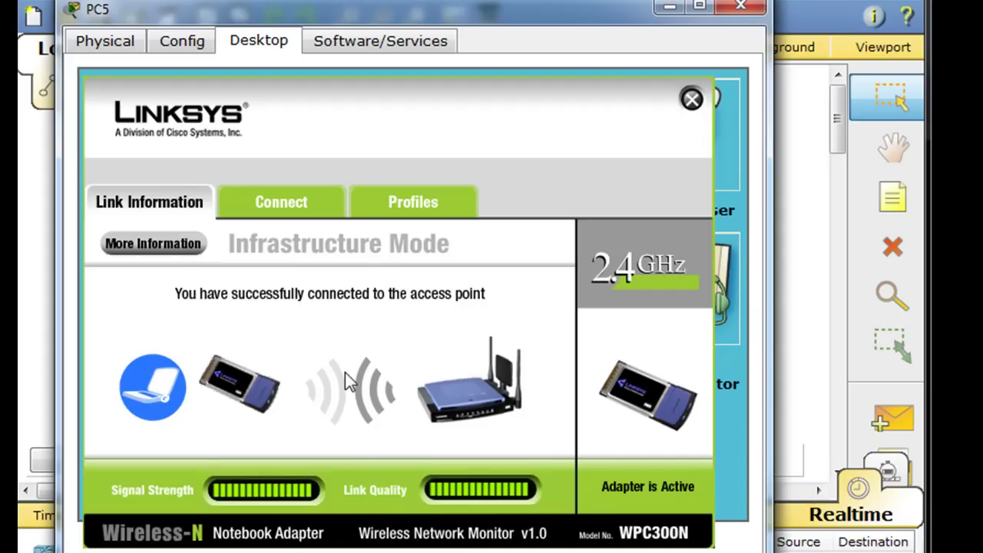
Step: Refresh PC5's wireless networks to find Default, check the saved profiles, then close the monitor
{"action": "left_click", "coordinate": [291, 205]}
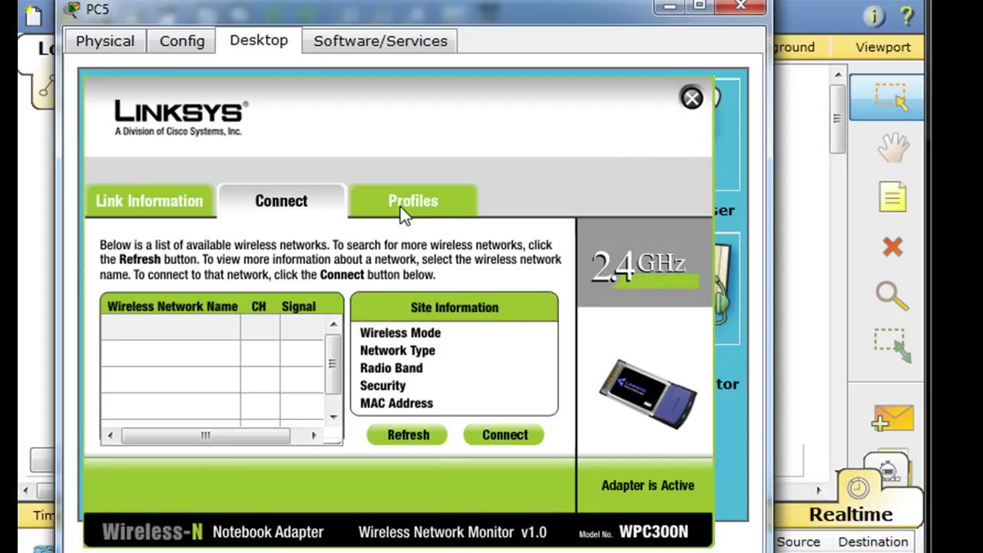
{"action": "left_click", "coordinate": [398, 436]}
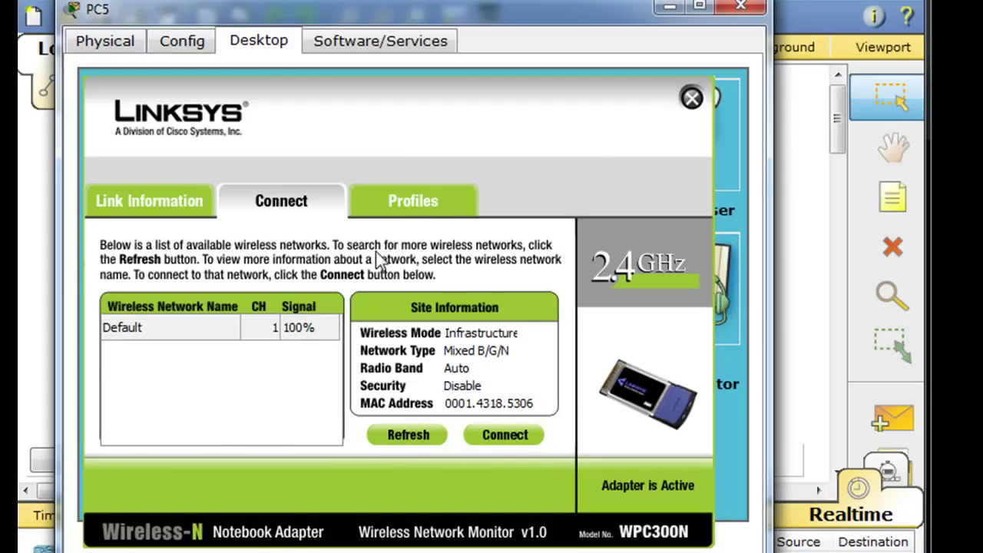
{"action": "left_click", "coordinate": [421, 209]}
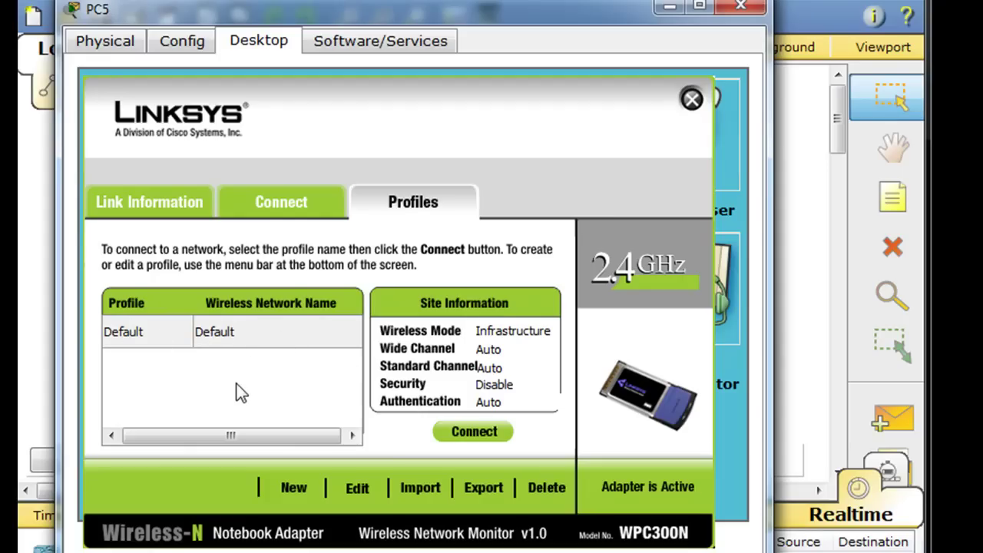
{"action": "left_click", "coordinate": [691, 98]}
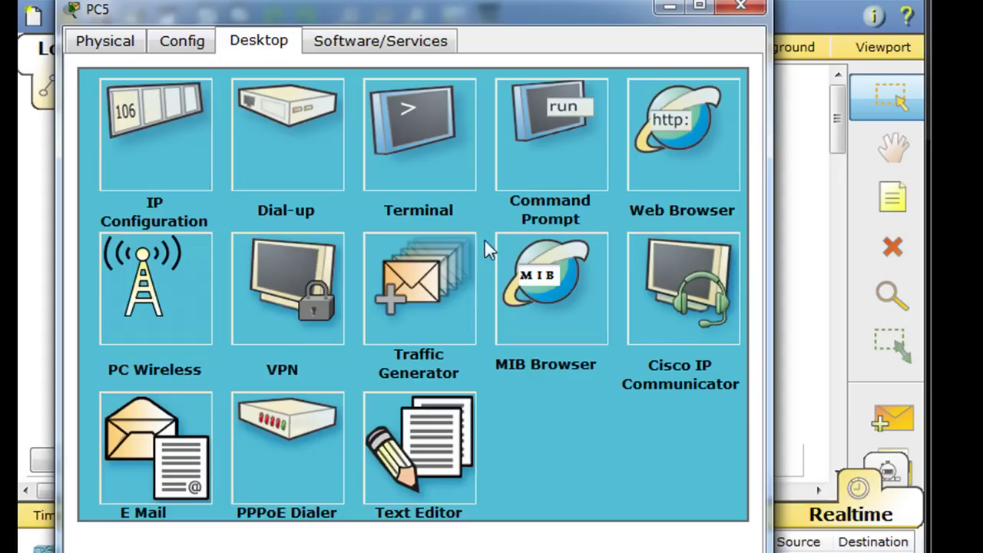
Step: In PC5's web browser, go to the router address 192.168.0.1
{"action": "left_click", "coordinate": [685, 132]}
{"action": "left_click", "coordinate": [251, 117]}
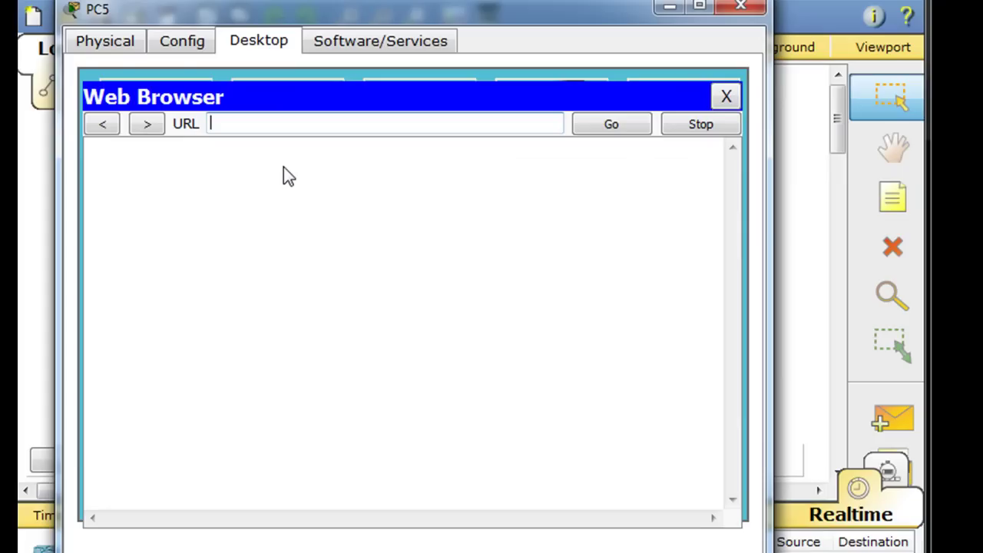
{"action": "type", "text": "192.168.0.1"}
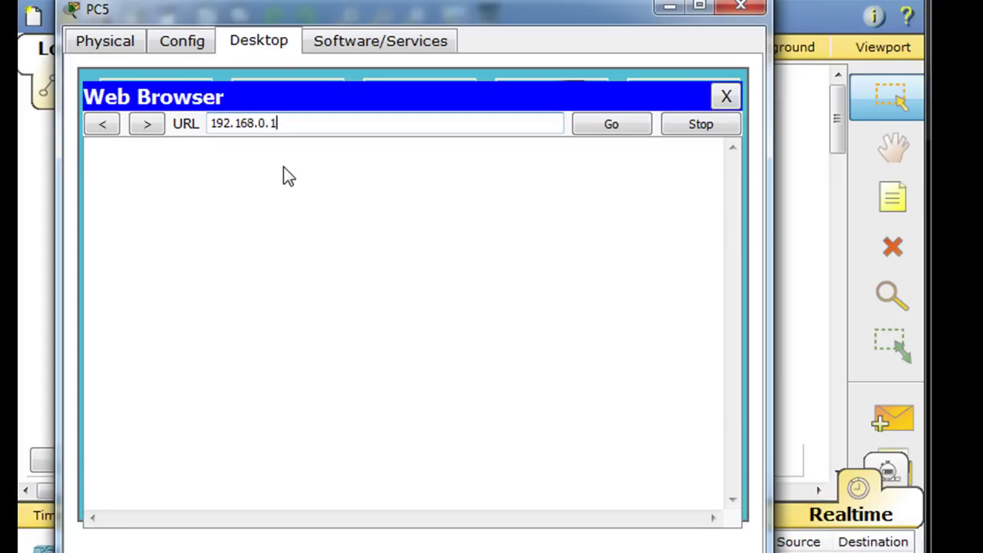
{"action": "key", "text": "Return"}
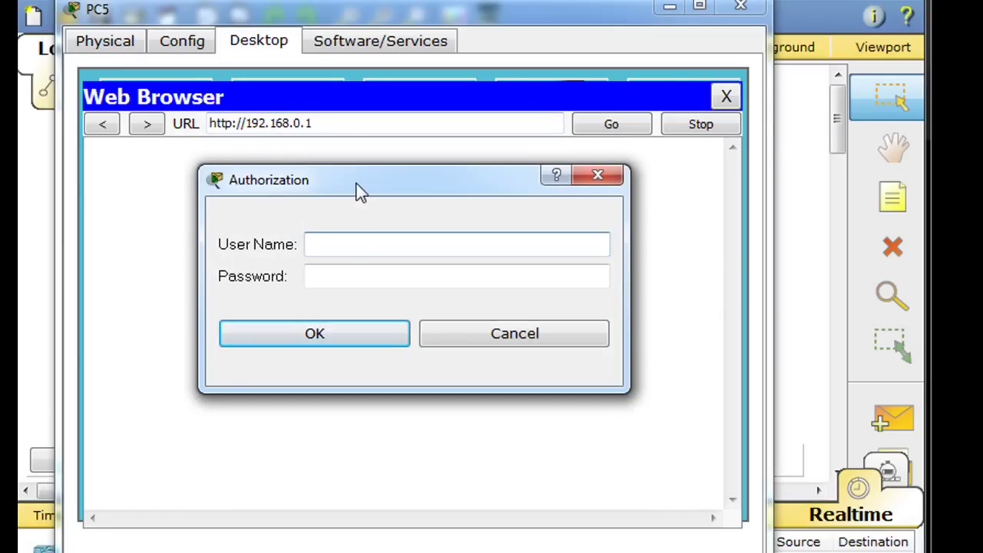
Step: Log in to the router with the administrator user name and password
{"action": "left_click_drag", "start_coordinate": [356, 183], "coordinate": [325, 171]}
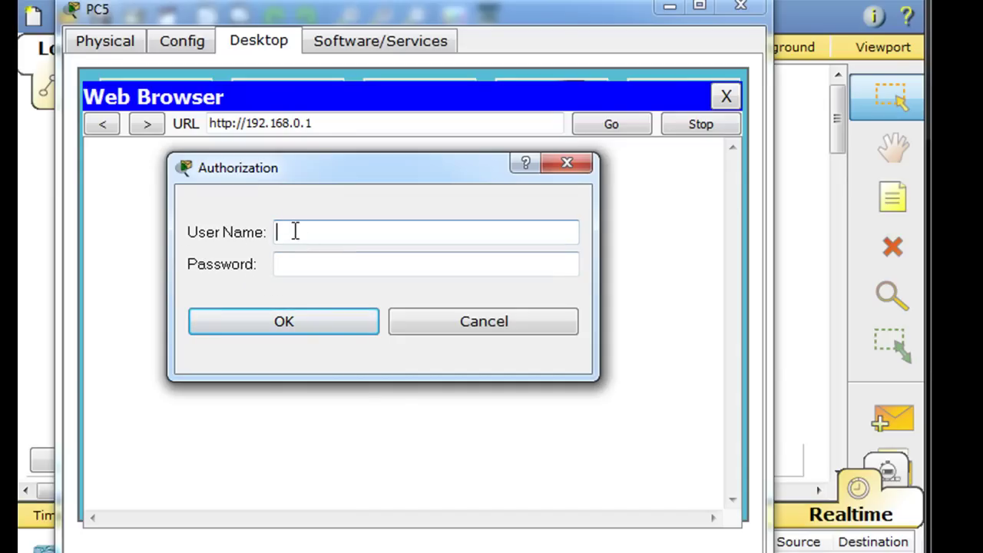
{"action": "type", "text": "admin"}
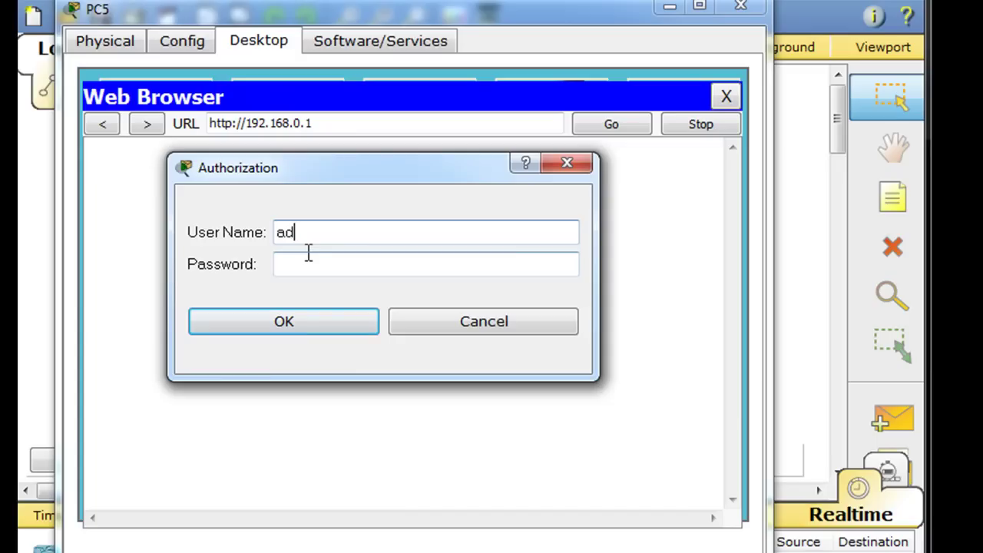
{"action": "left_click", "coordinate": [299, 269]}
{"action": "type", "text": "admin"}
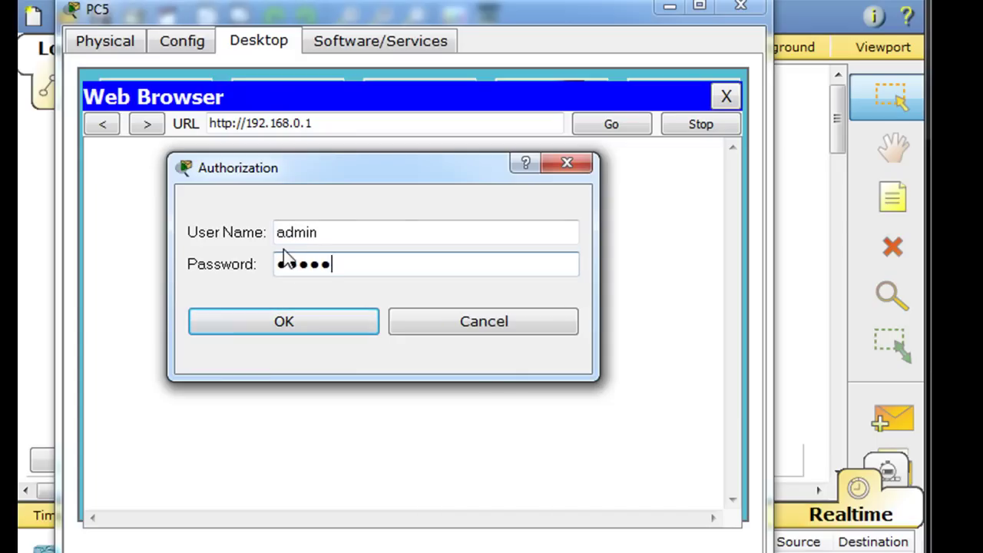
{"action": "left_click", "coordinate": [272, 323]}
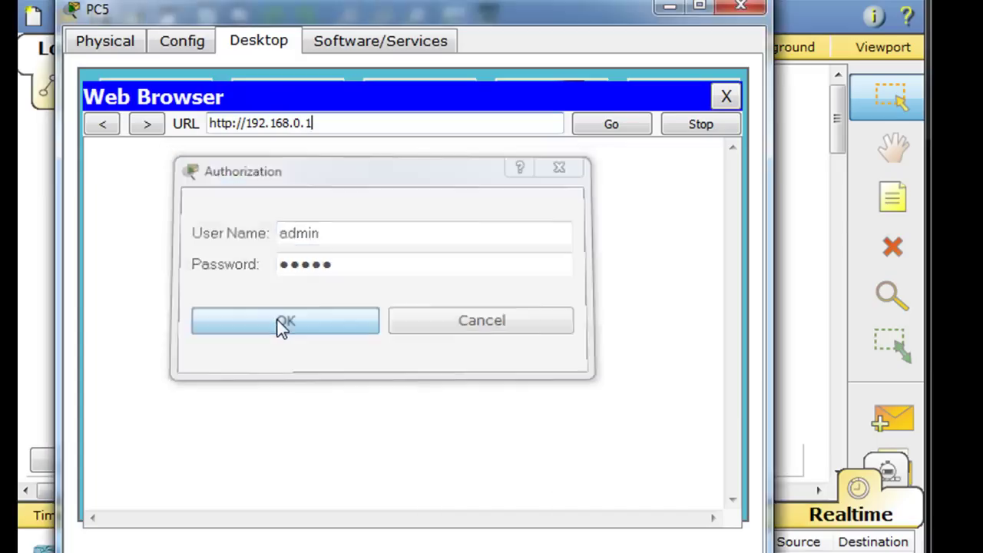
Step: Enlarge PC5's window to show the WRT300N Basic Setup page, then move it down to reveal the topology
{"action": "left_click_drag", "start_coordinate": [768, 307], "coordinate": [921, 307]}
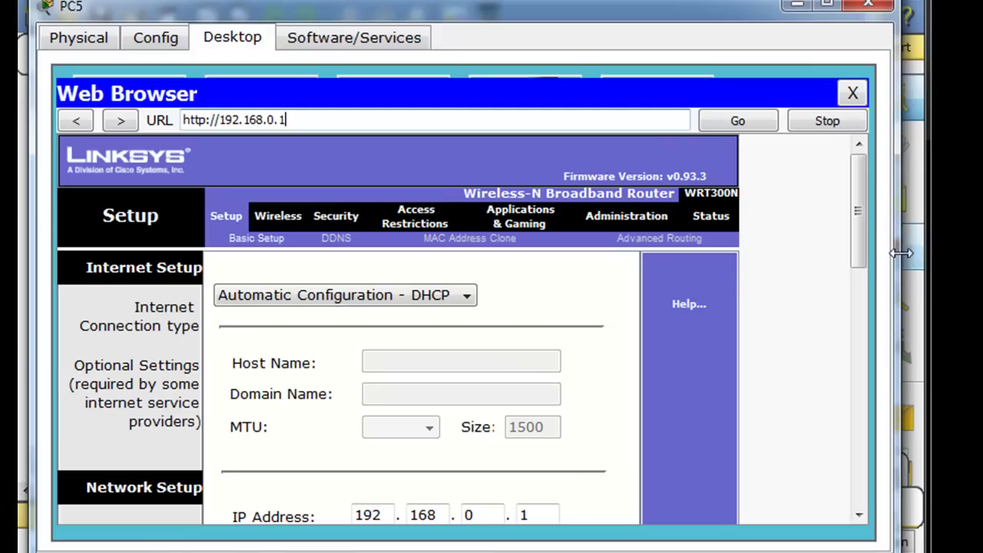
{"action": "left_click_drag", "start_coordinate": [901, 253], "coordinate": [919, 254]}
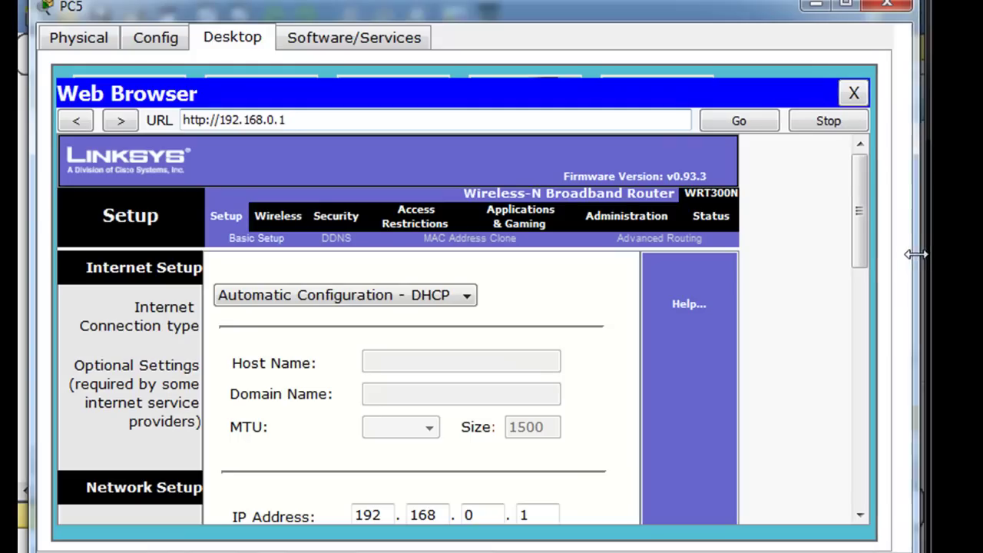
{"action": "left_click_drag", "start_coordinate": [696, 548], "coordinate": [696, 552]}
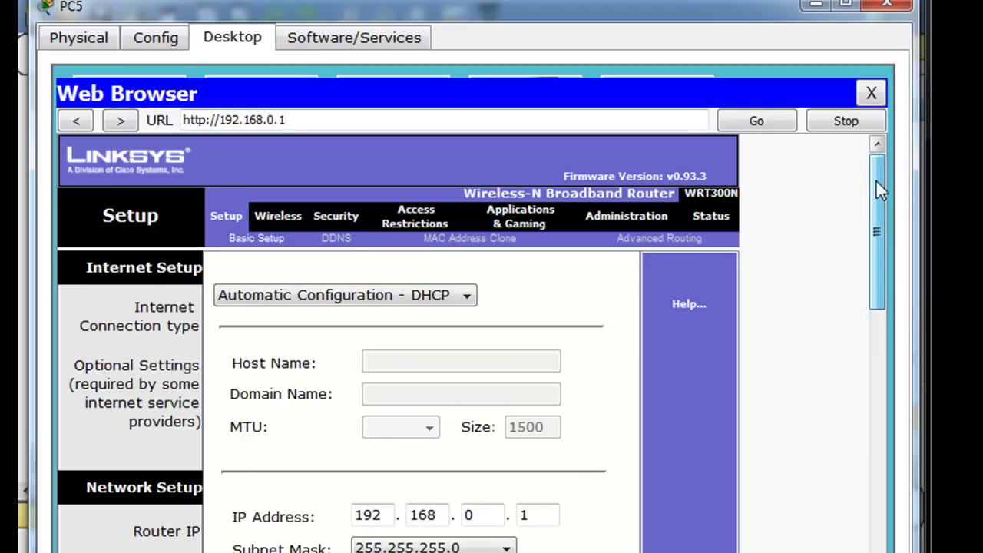
{"action": "left_click_drag", "start_coordinate": [875, 182], "coordinate": [629, 132]}
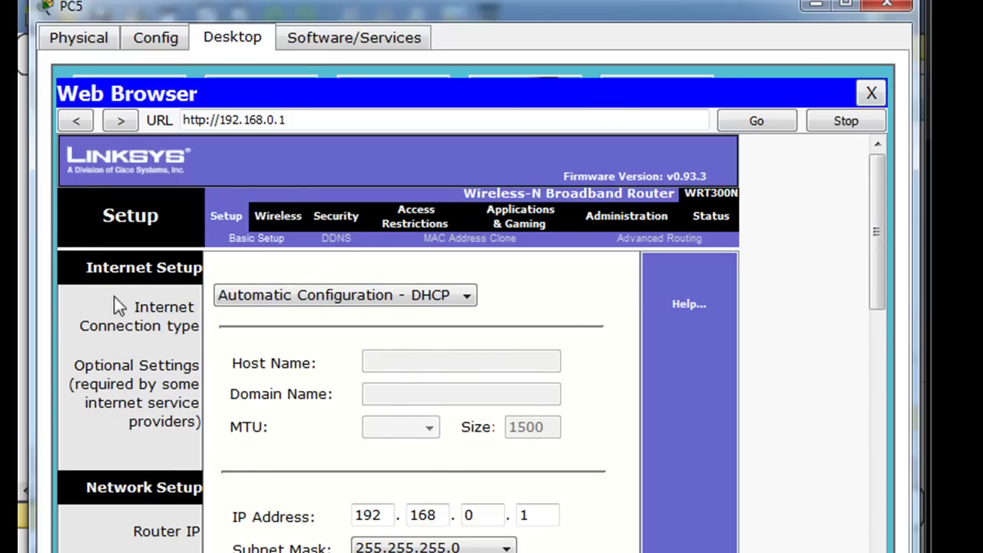
{"action": "left_click_drag", "start_coordinate": [370, 16], "coordinate": [381, 476]}
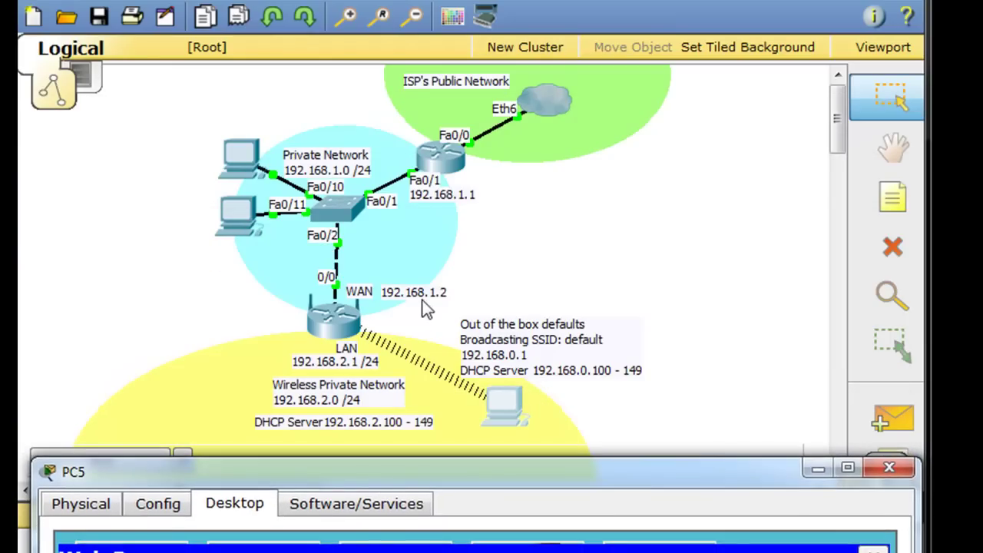
Step: Append 'static' to the WAN note so it reads 192.168.1.2 static
{"action": "double_click", "coordinate": [446, 296]}
{"action": "left_click", "coordinate": [446, 297]}
{"action": "type", "text": "static"}
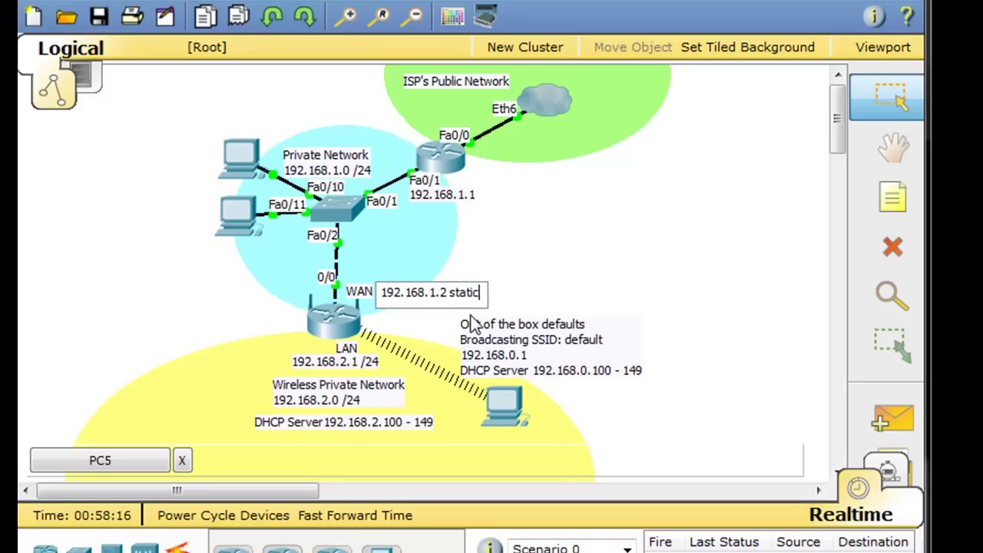
{"action": "left_click", "coordinate": [581, 258]}
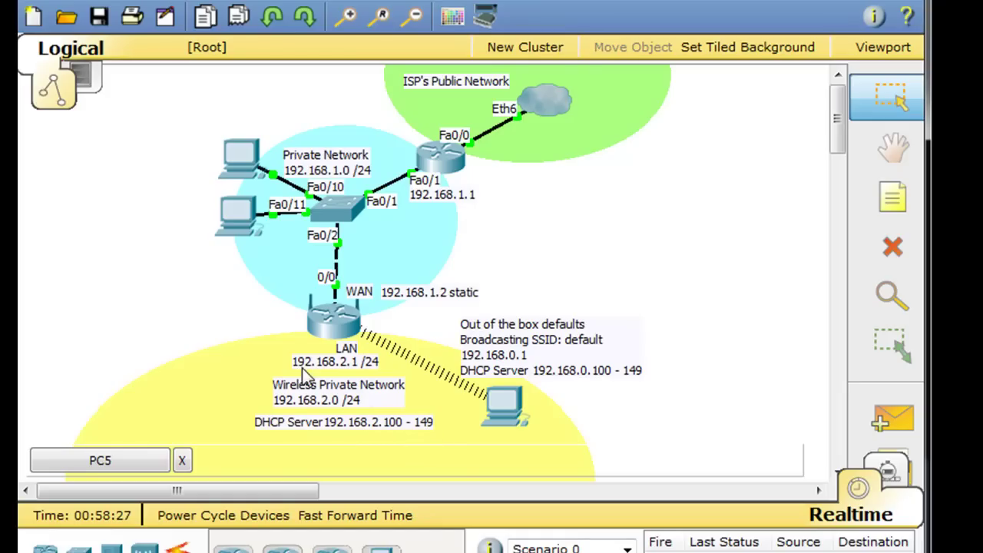
{"action": "mouse_move", "coordinate": [334, 337]}
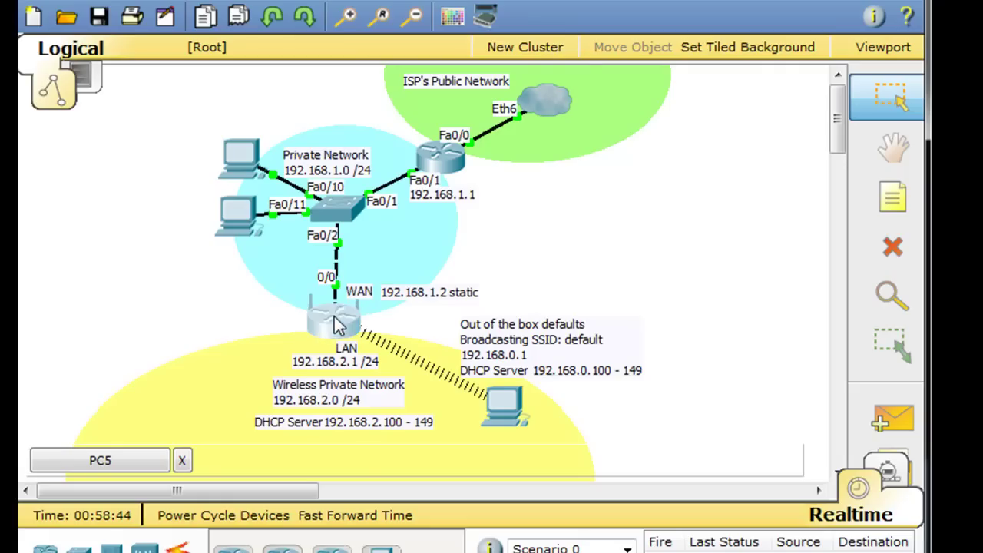
Step: Move the wireless router slightly right so its switch link runs straight down
{"action": "left_click_drag", "start_coordinate": [334, 325], "coordinate": [349, 321]}
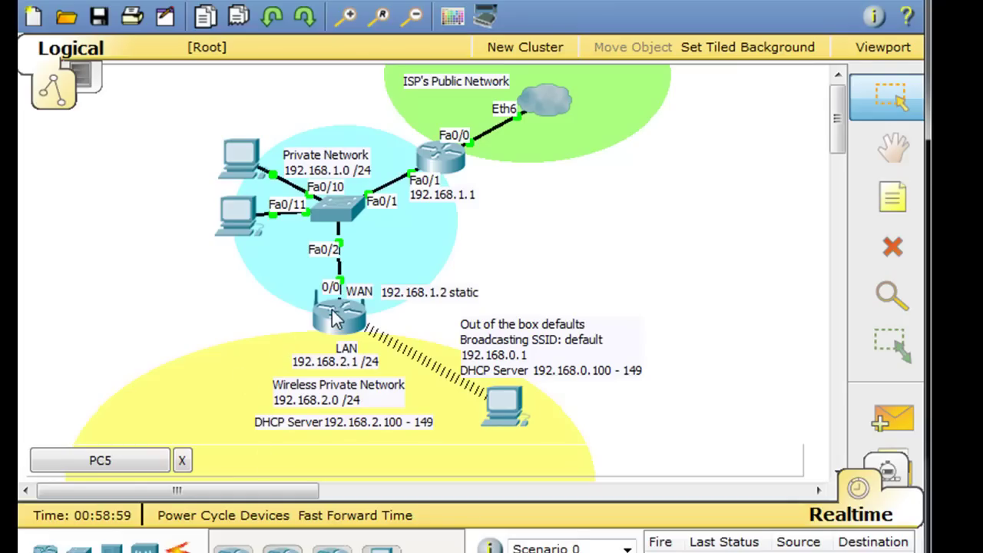
{"action": "mouse_move", "coordinate": [338, 317]}
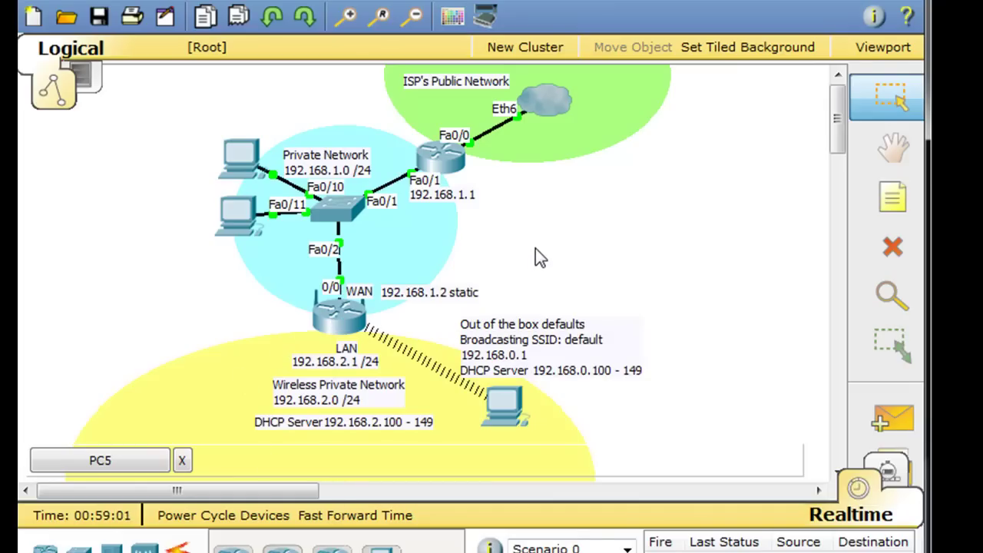